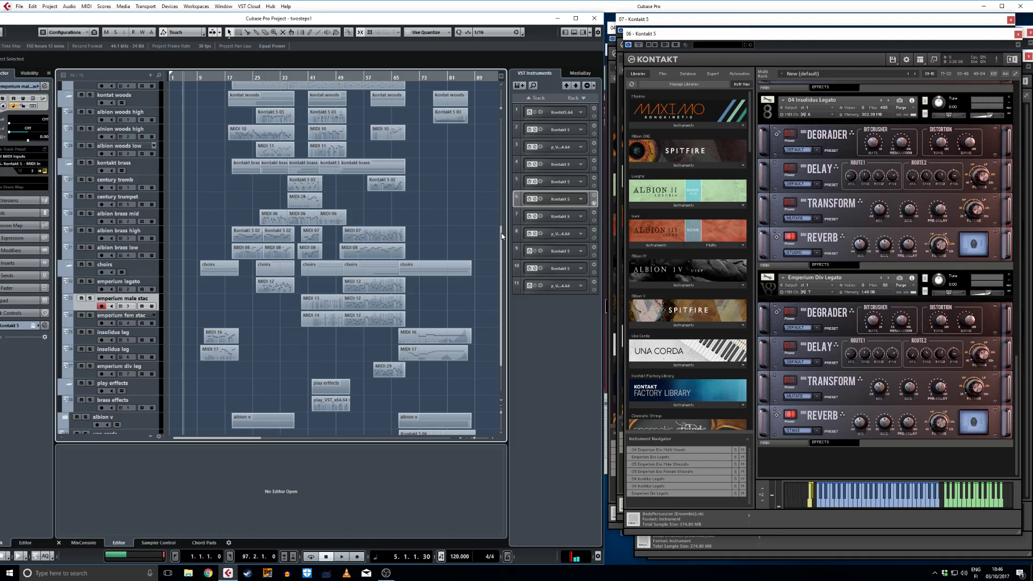
Play the whole arrangement from bar 1, stop after the last parts around bar 92, and return to the project start.
left_click_drag(501, 236, 501, 229)
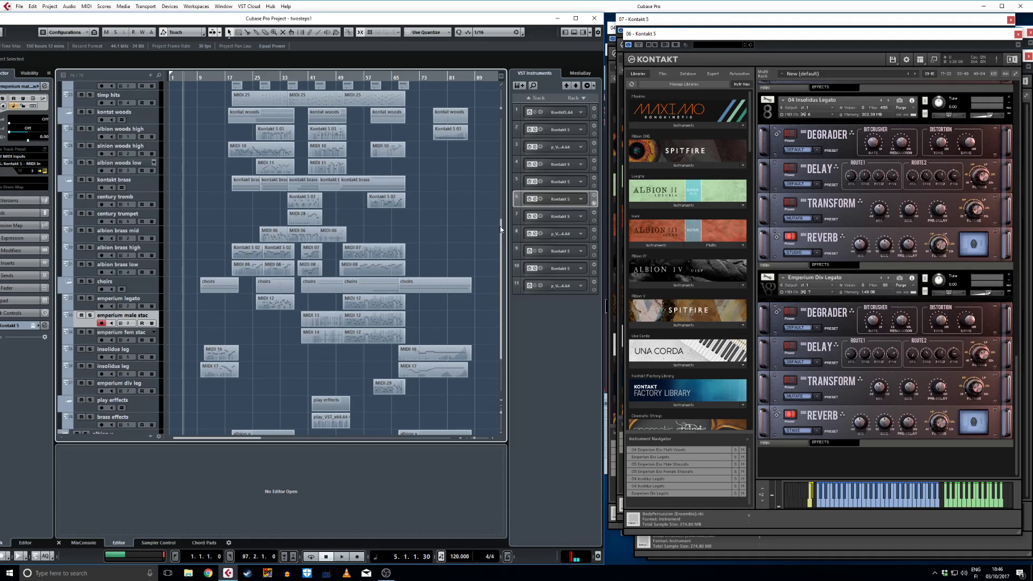
left_click_drag(501, 229, 463, 112)
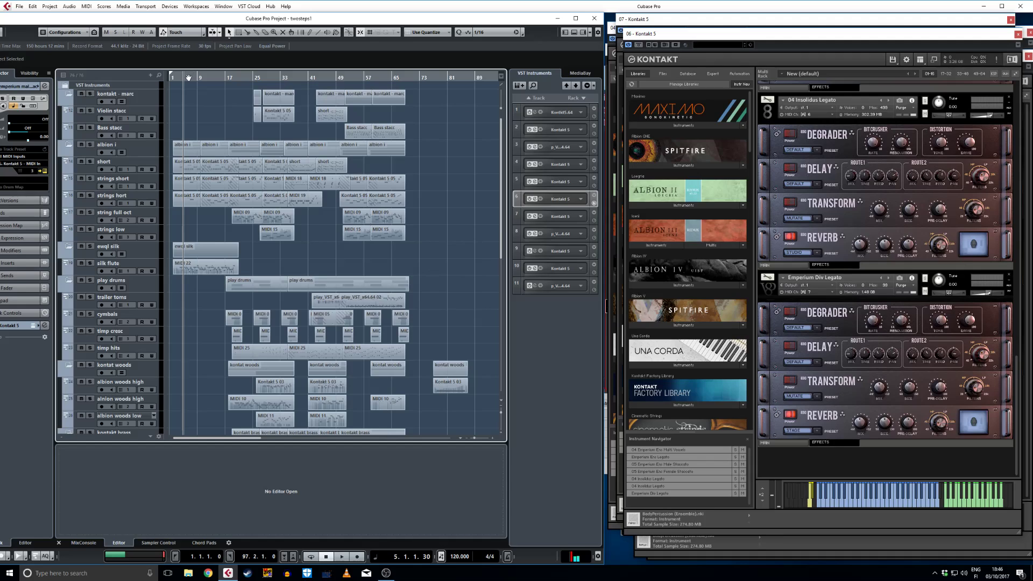
left_click(171, 77)
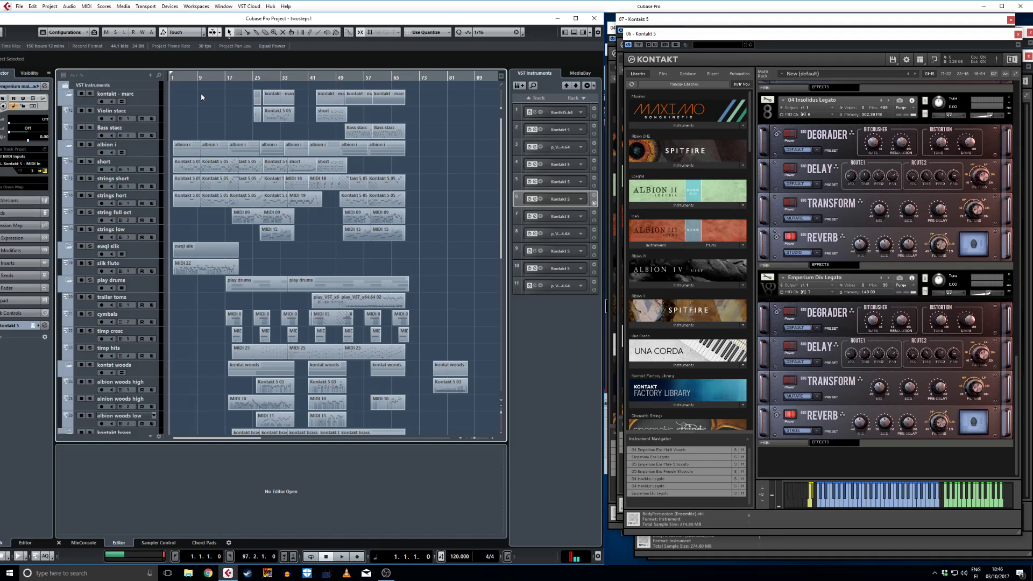
key("space")
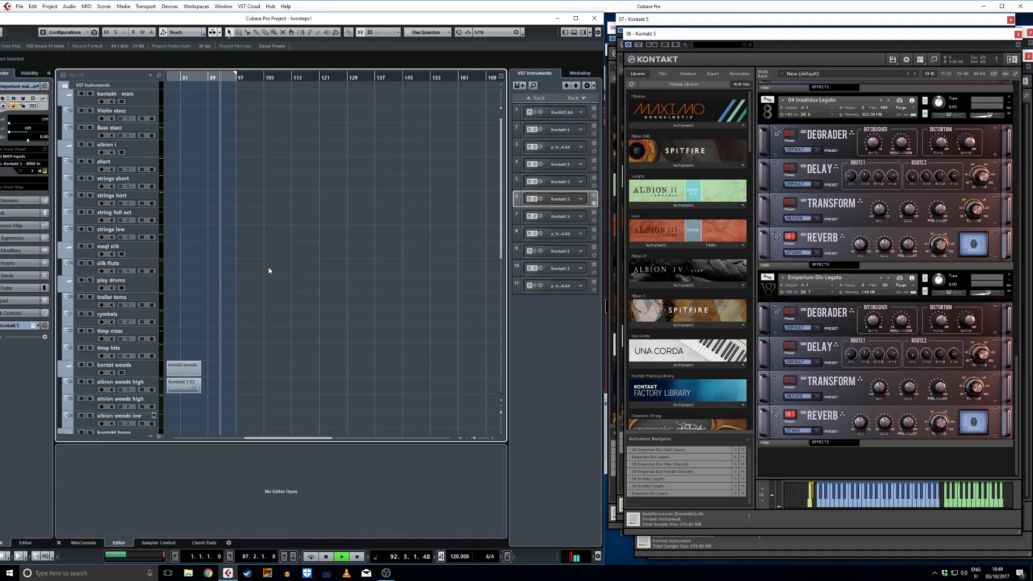
key("space")
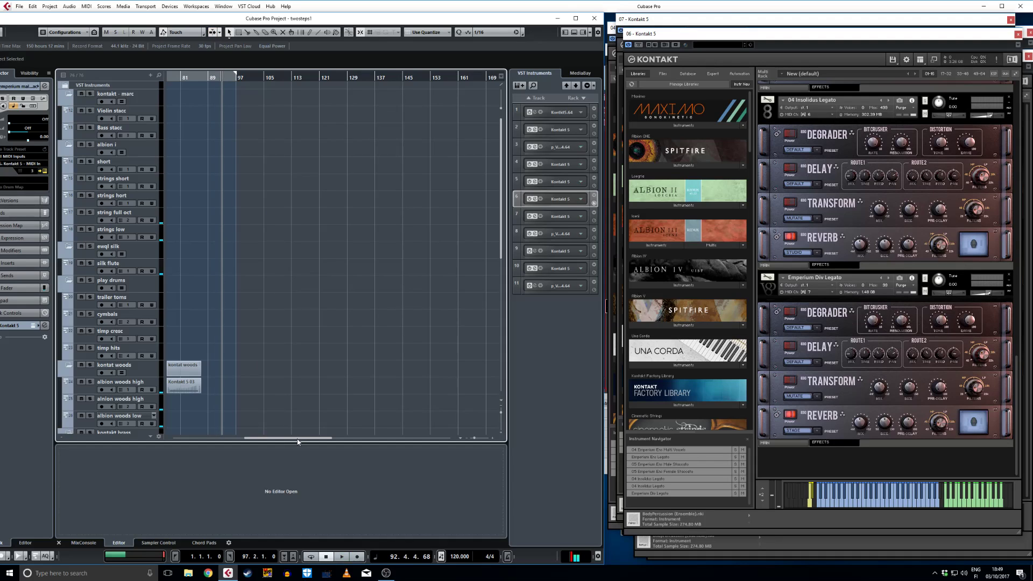
left_click_drag(295, 437, 213, 439)
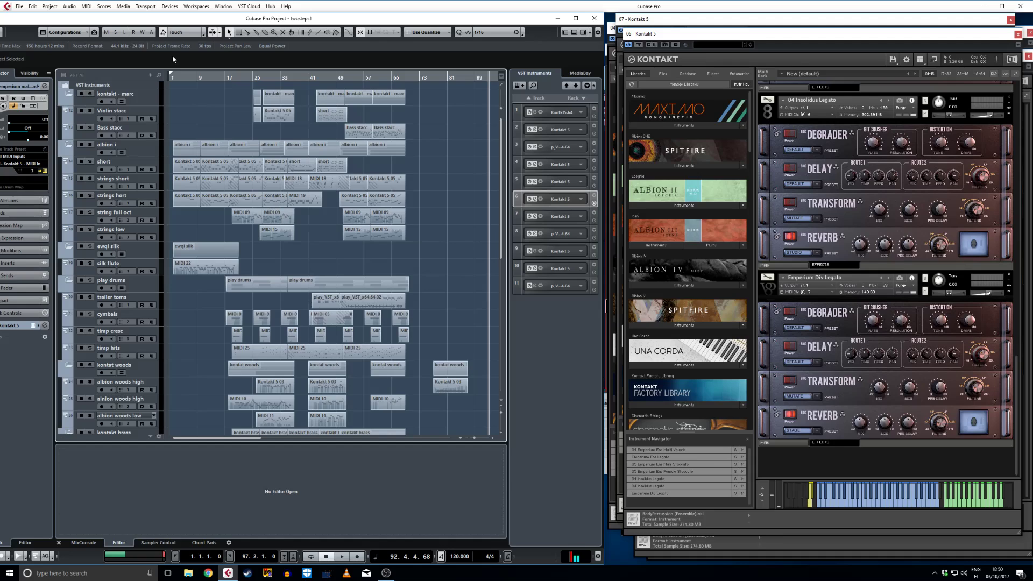
key("Home")
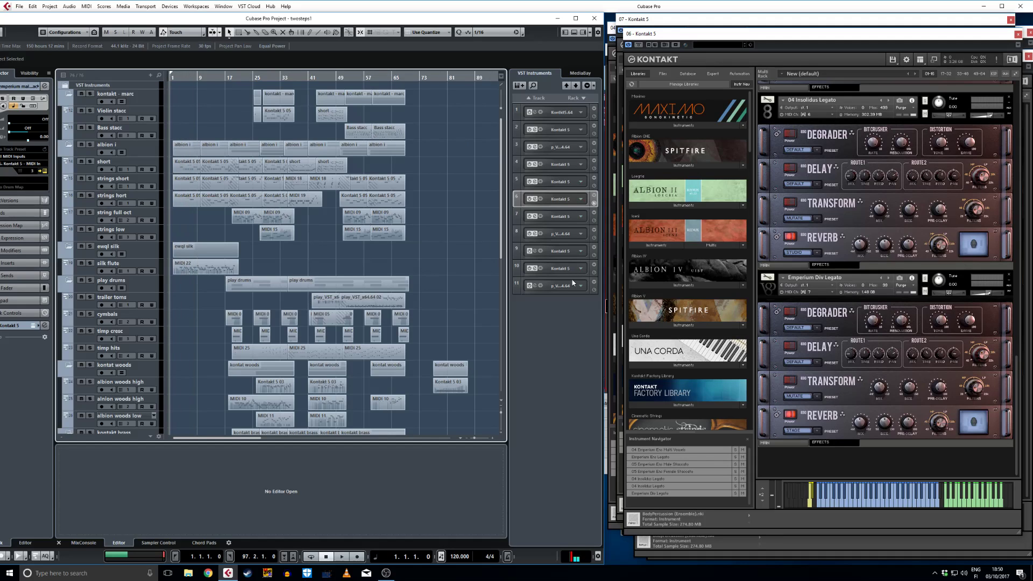
Expand the quick controls of all eleven instruments in the VST Instruments rack and return to the first one.
left_click(593, 281)
left_click(593, 264)
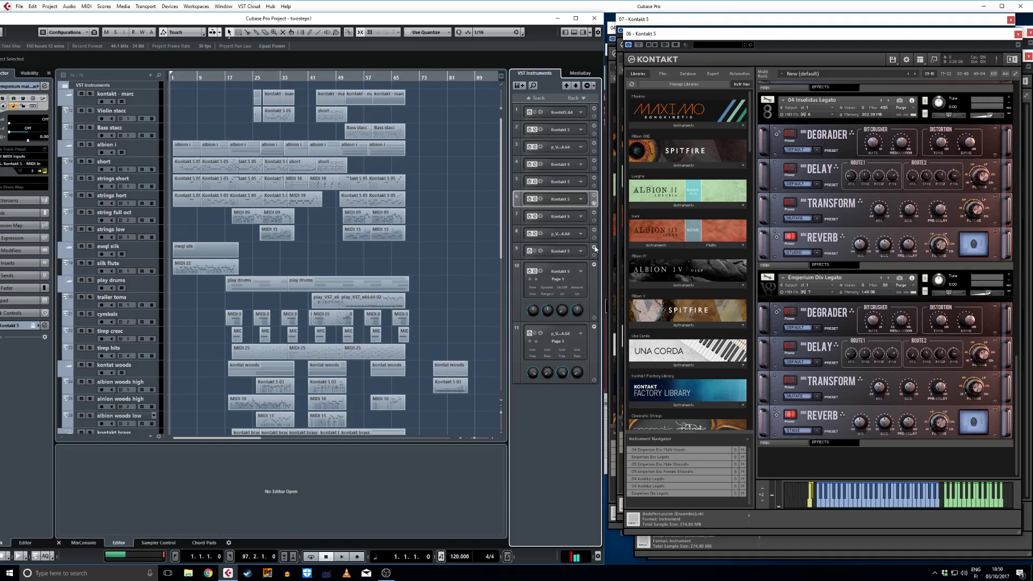
left_click(594, 247)
left_click(594, 231)
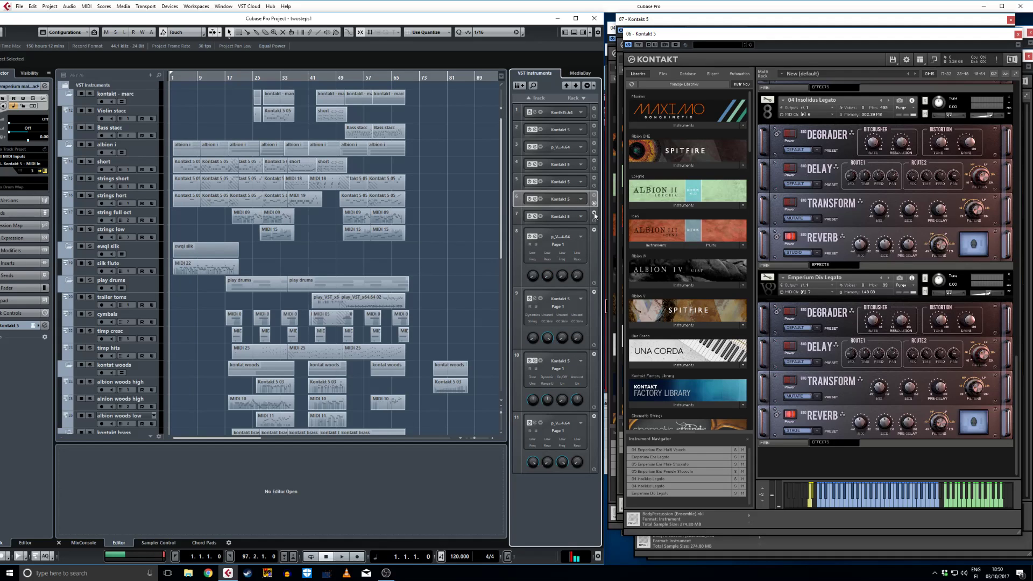
left_click(593, 214)
left_click(594, 195)
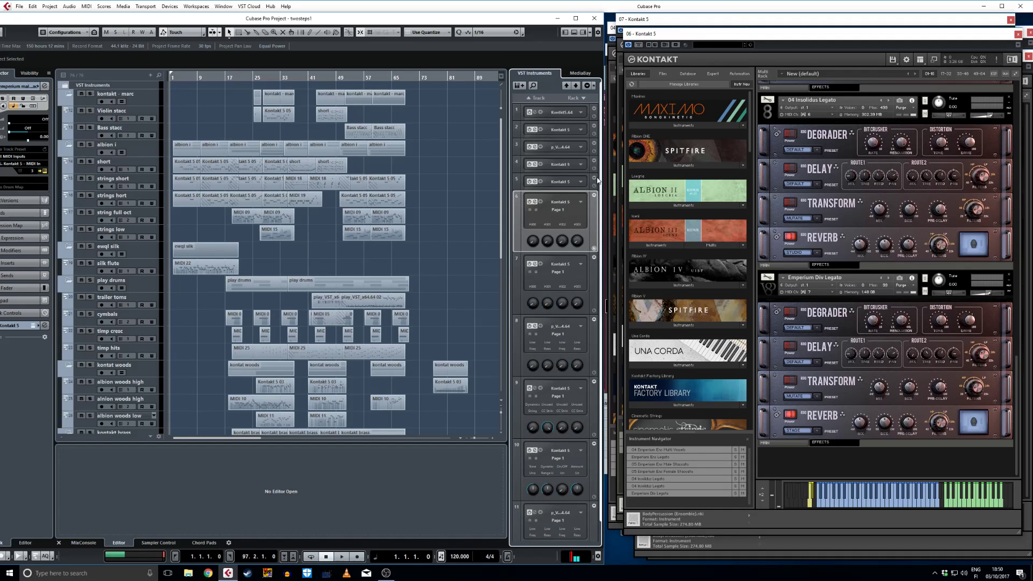
left_click(594, 177)
left_click(593, 160)
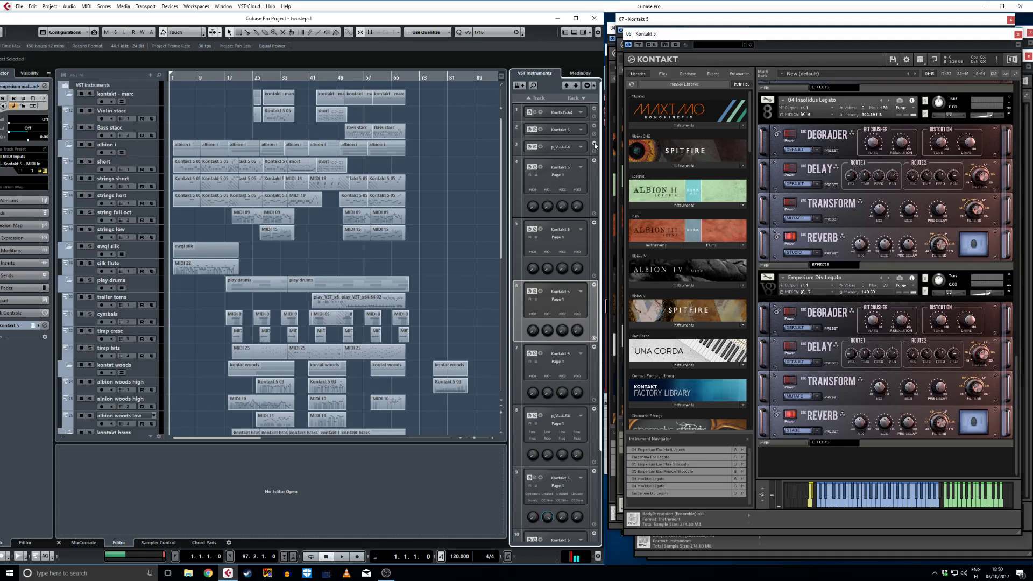
left_click(594, 144)
left_click(594, 126)
left_click(593, 109)
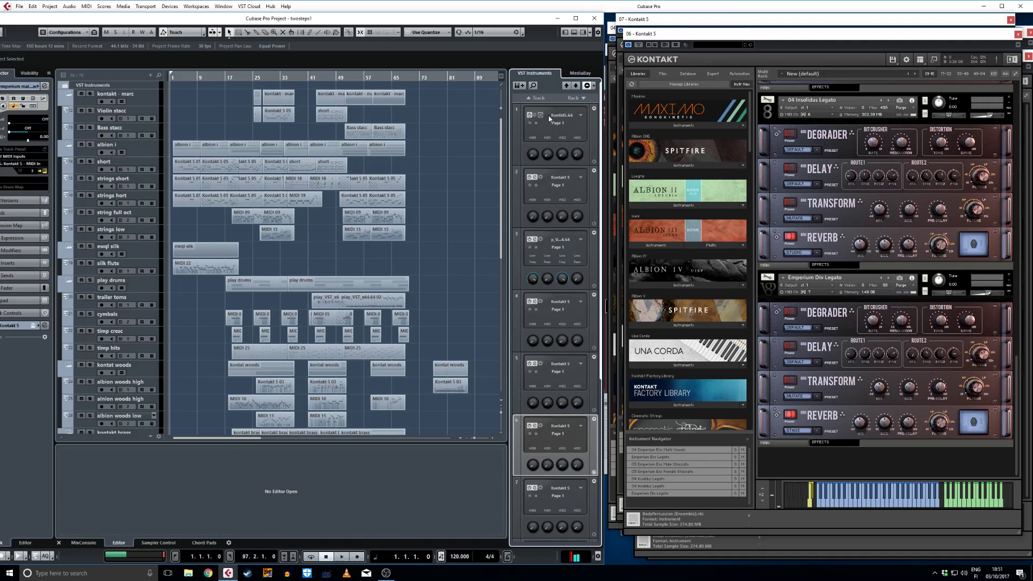
left_click_drag(601, 124, 601, 79)
Open the first rack instrument's Kontakt window and audition its patches through the Violin stacc and Bass stacc tracks.
left_click(534, 116)
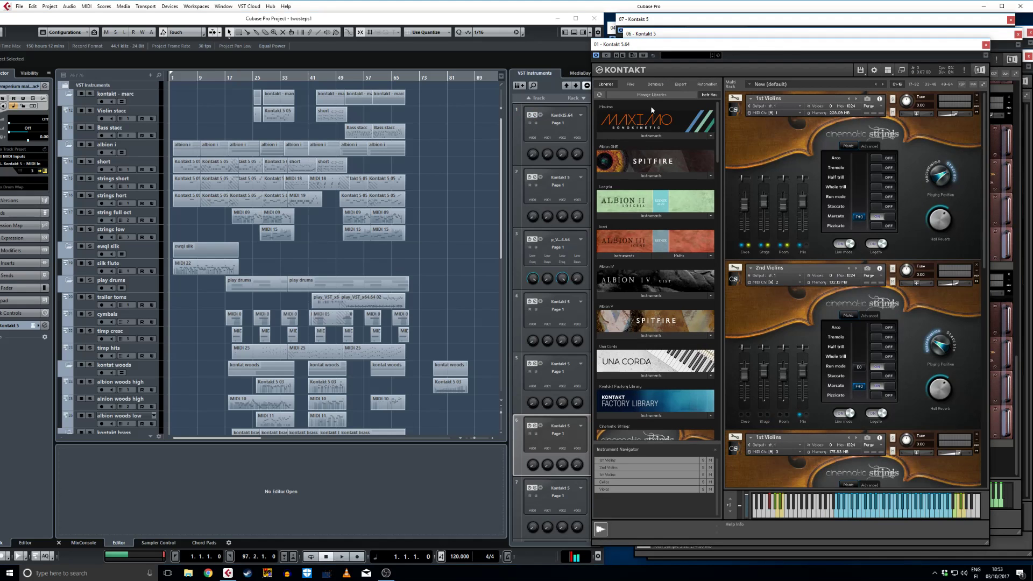
left_click_drag(760, 47, 751, 30)
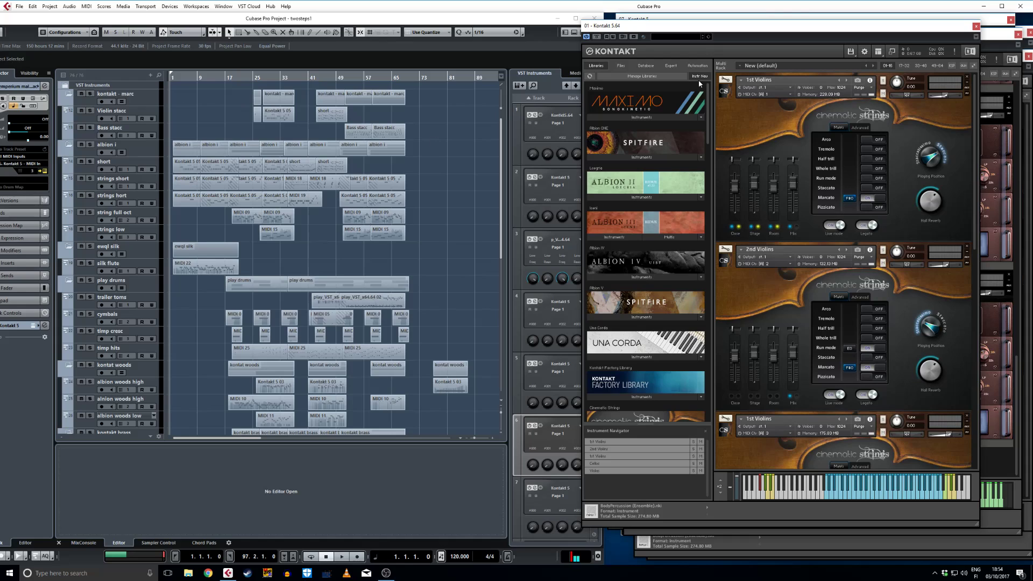
left_click(86, 118)
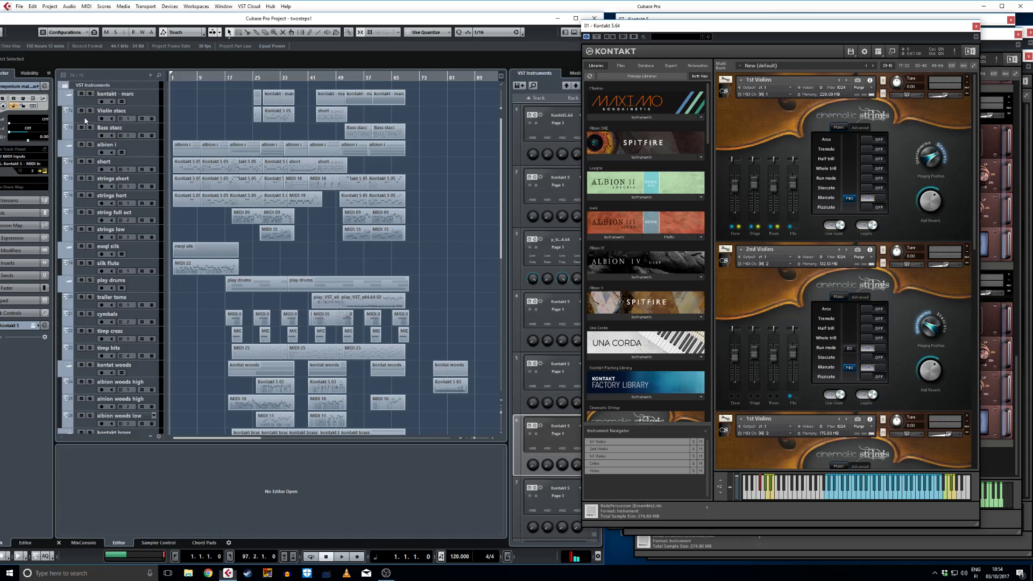
left_click(85, 131)
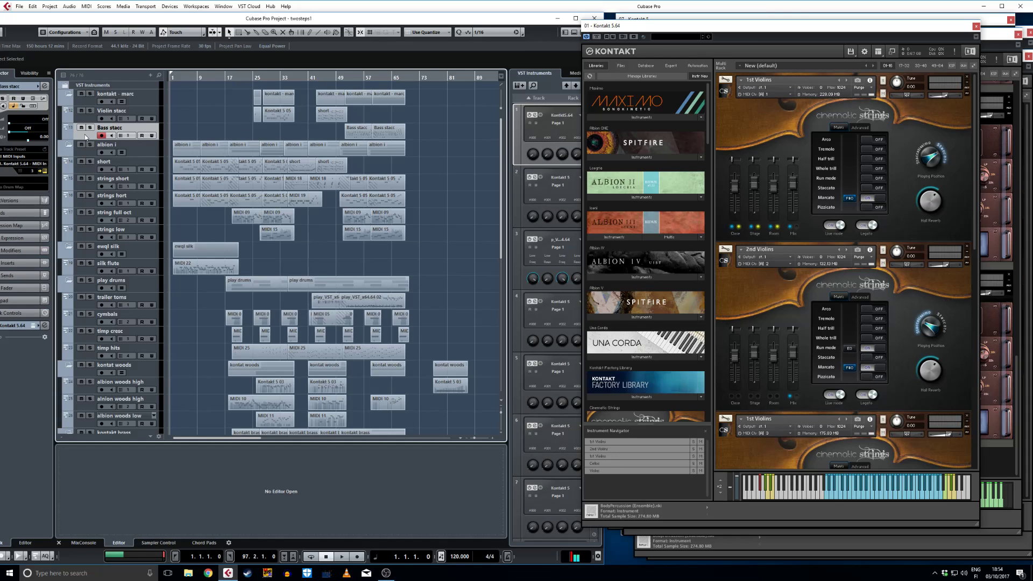
left_click(91, 119)
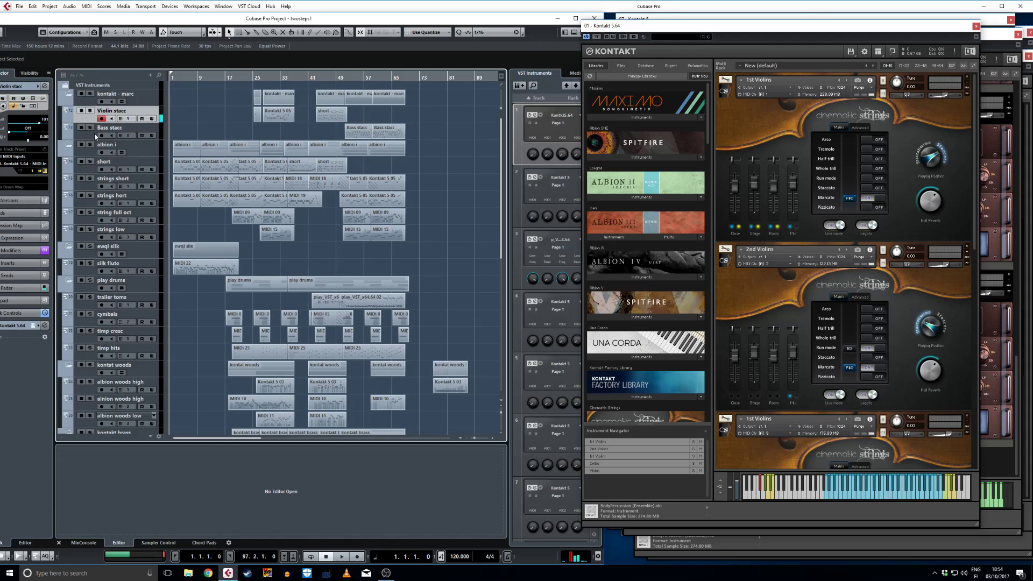
left_click(90, 135)
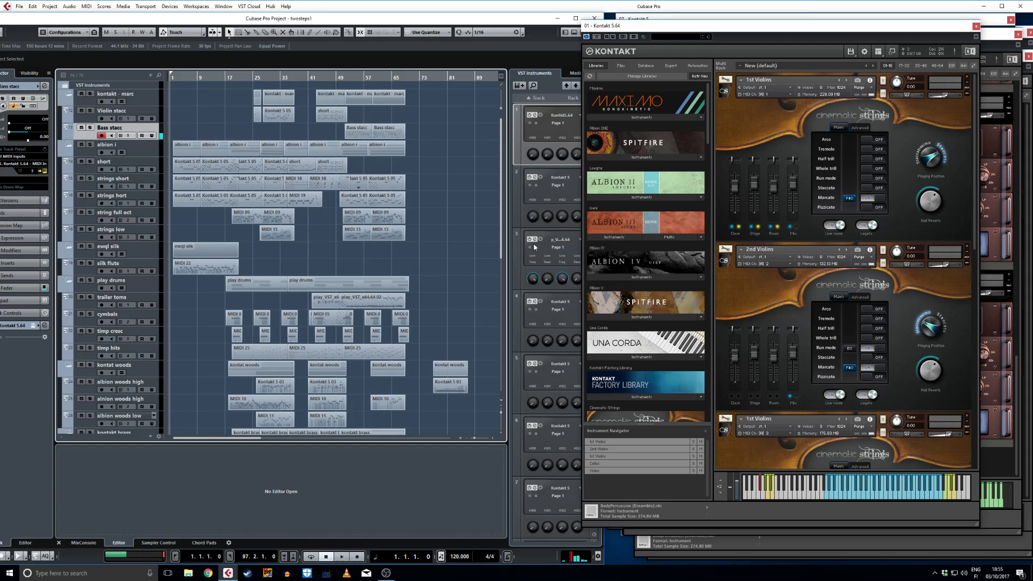
left_click_drag(975, 221, 978, 312)
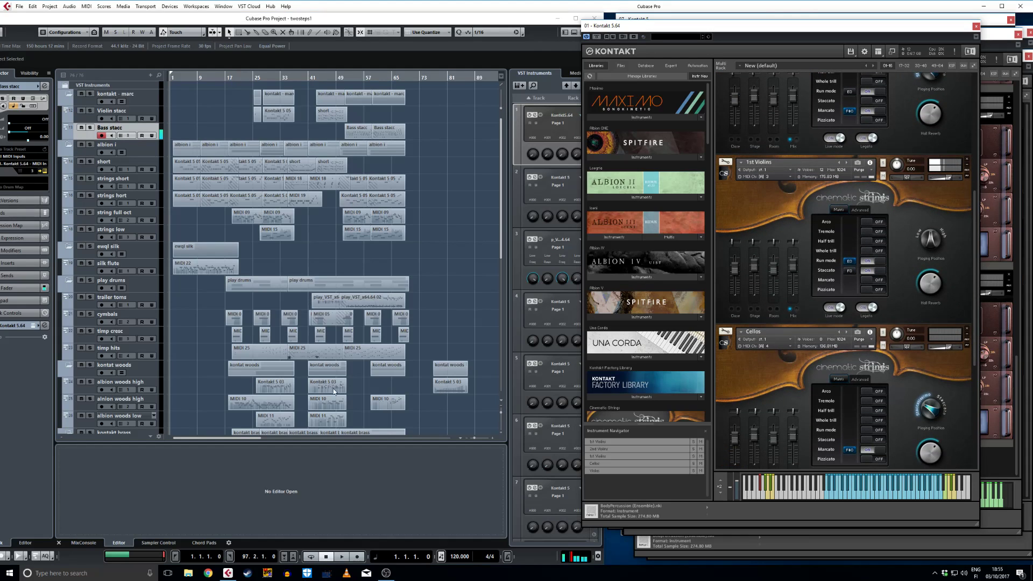
left_click(216, 441)
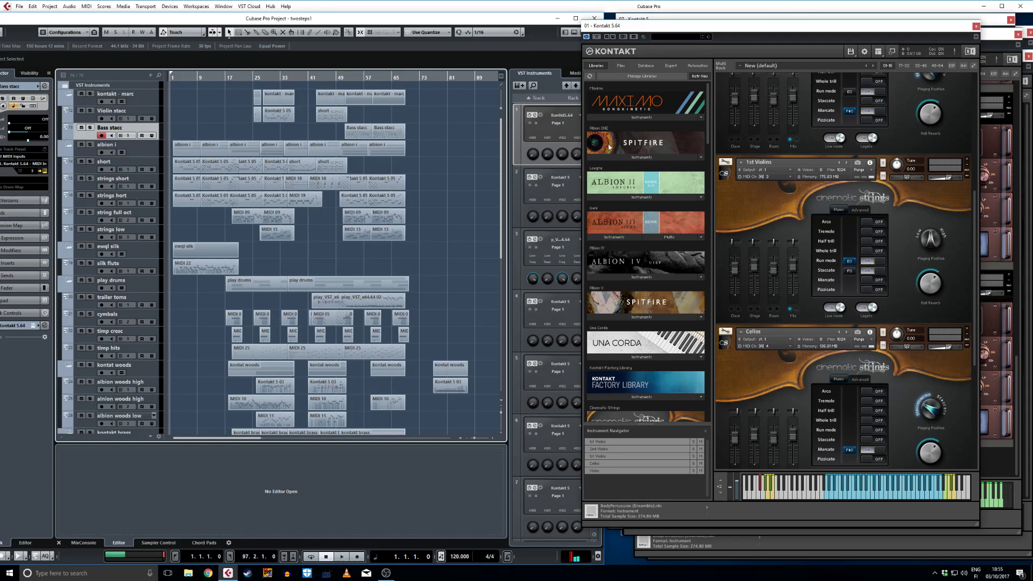
Open the Kontakt windows of rack instruments 2 and 7 and select the short track to audition its Albion strings.
left_click(535, 180)
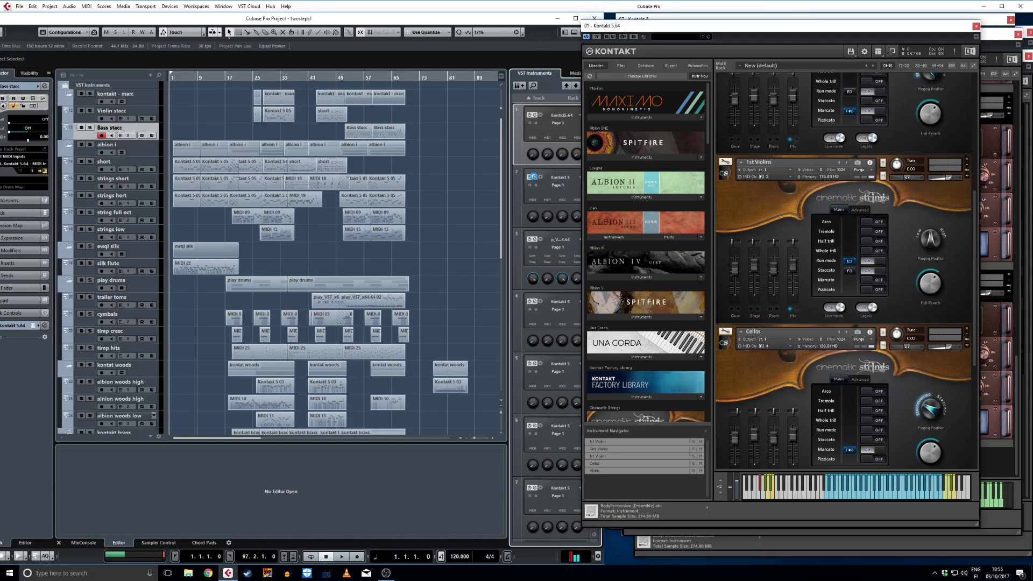
left_click(90, 171)
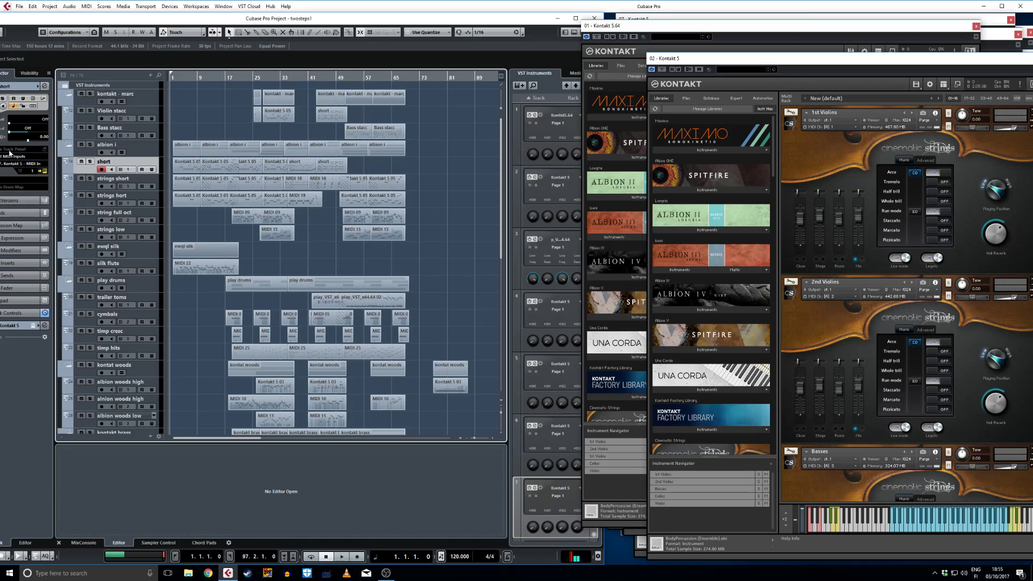
left_click(535, 489)
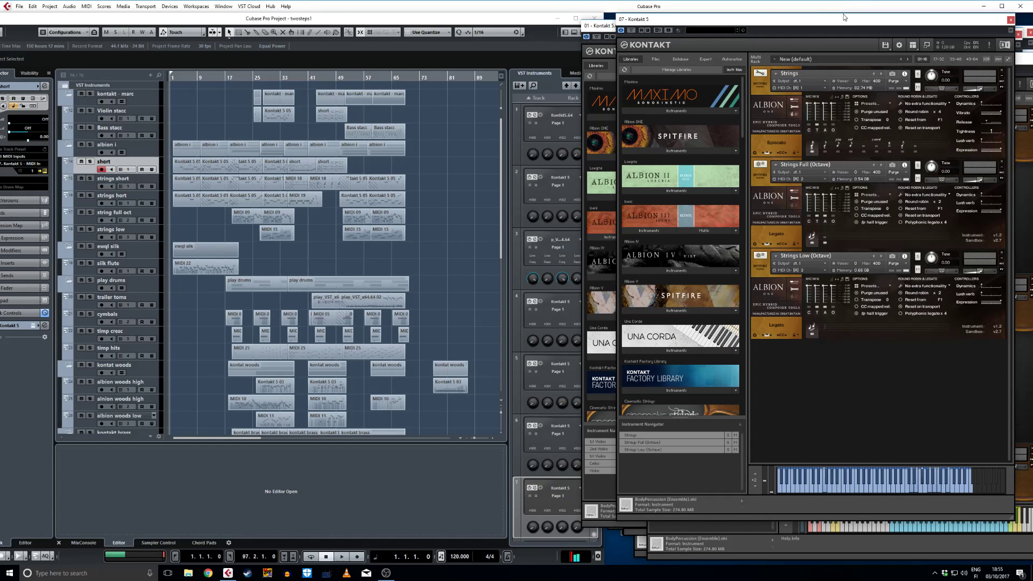
left_click_drag(843, 21, 825, 35)
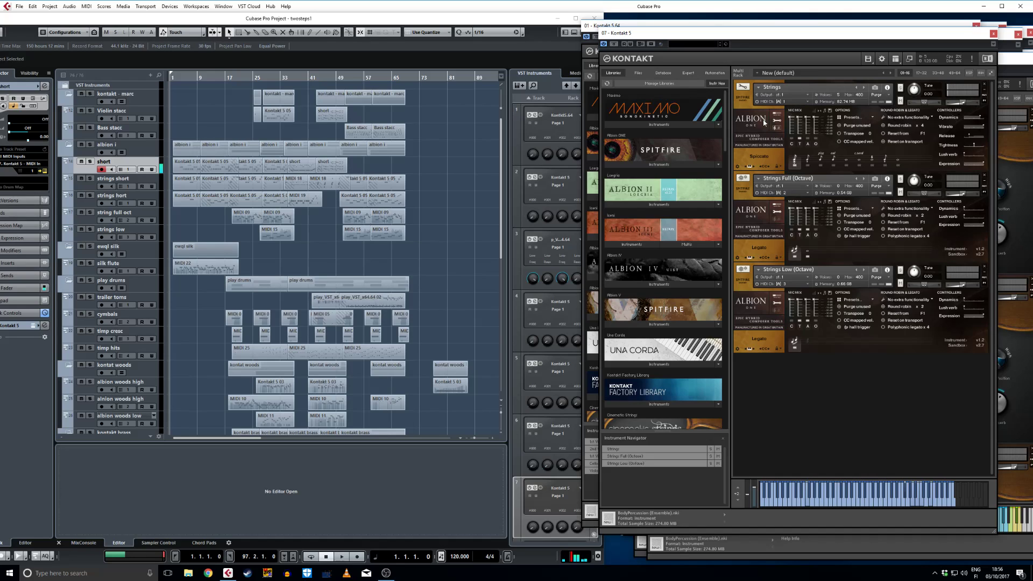
left_click(236, 442)
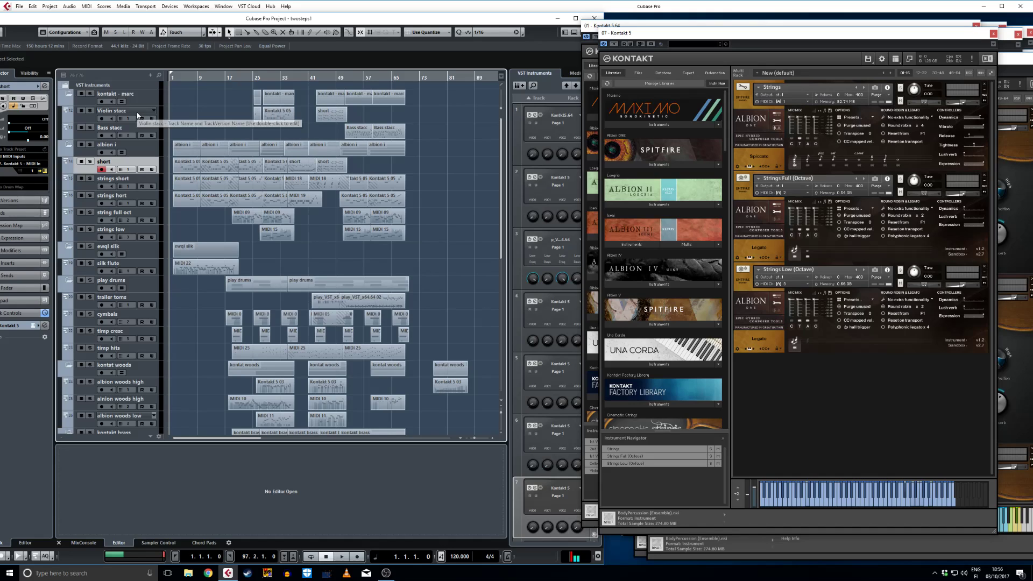
Solo the string section tracks and play them from about bar 27.
left_click(263, 76)
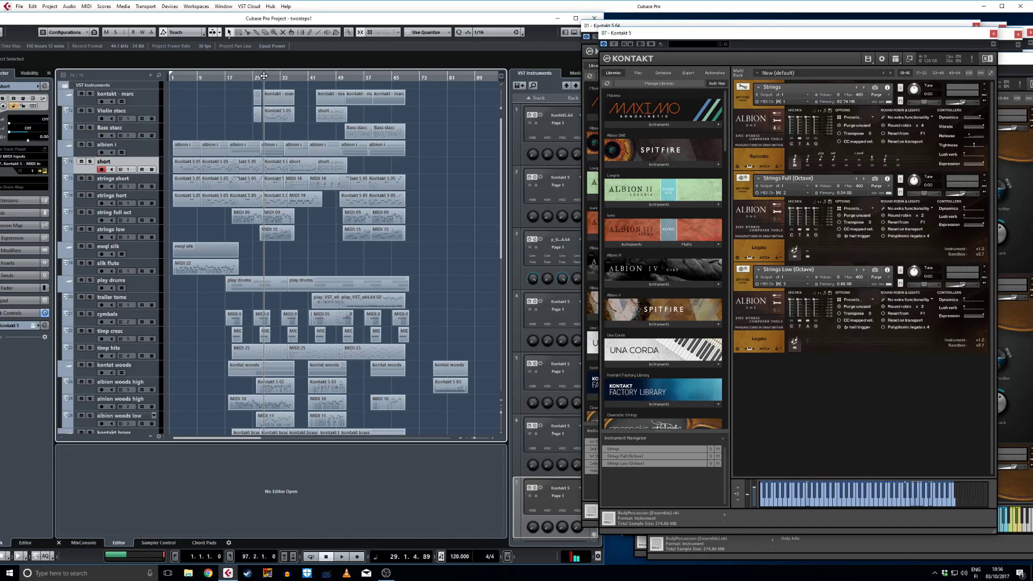
left_click(90, 145)
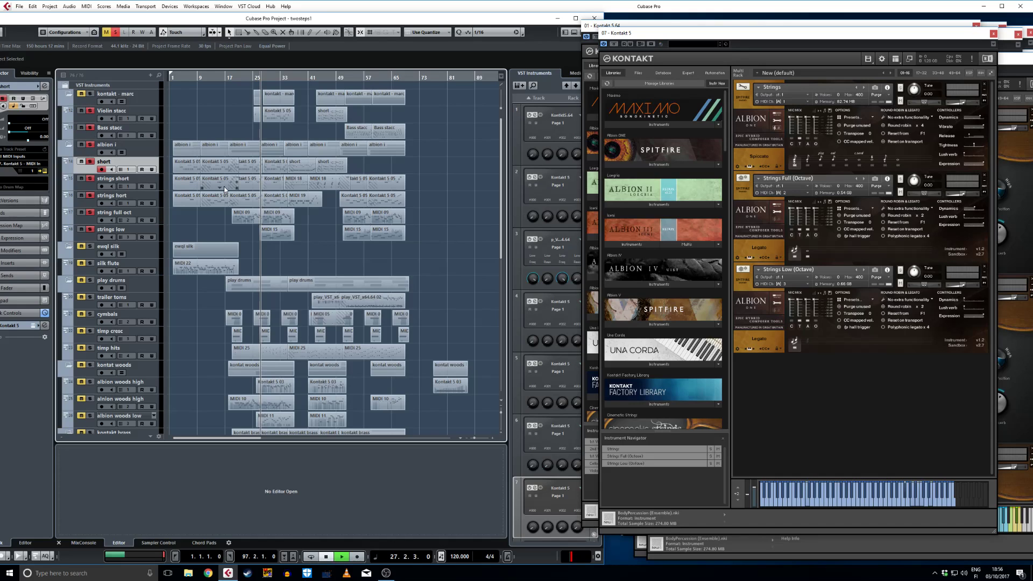
key("space")
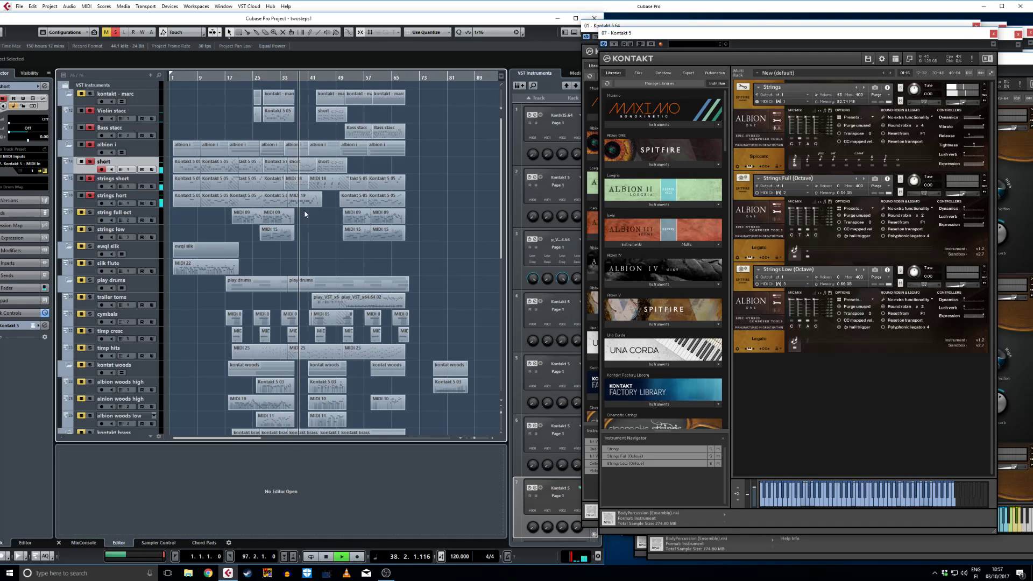
View the short track's part starting at bar 35 in the Key Editor, close it, and clear the track solos.
double_click(302, 168)
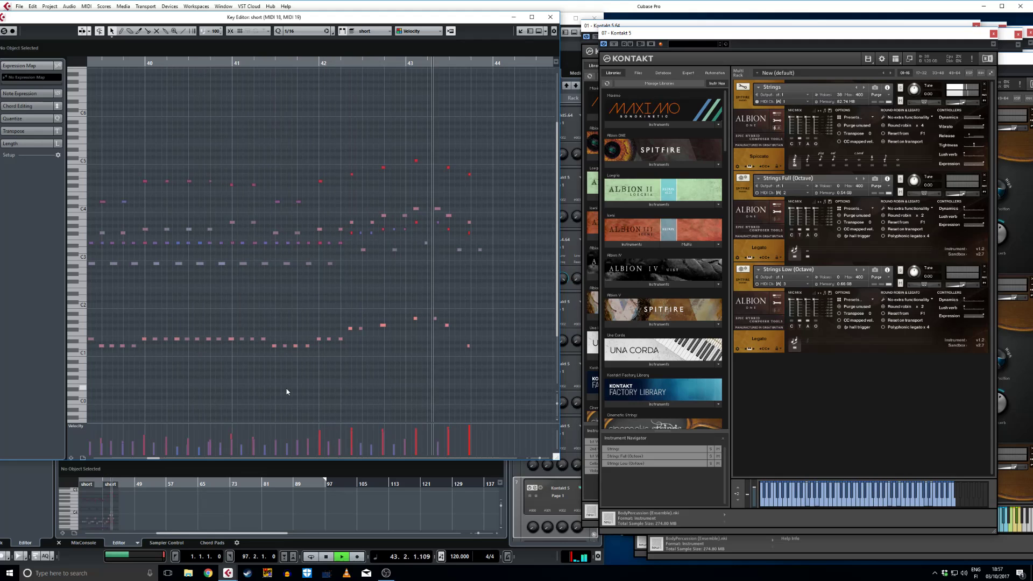
key("Return")
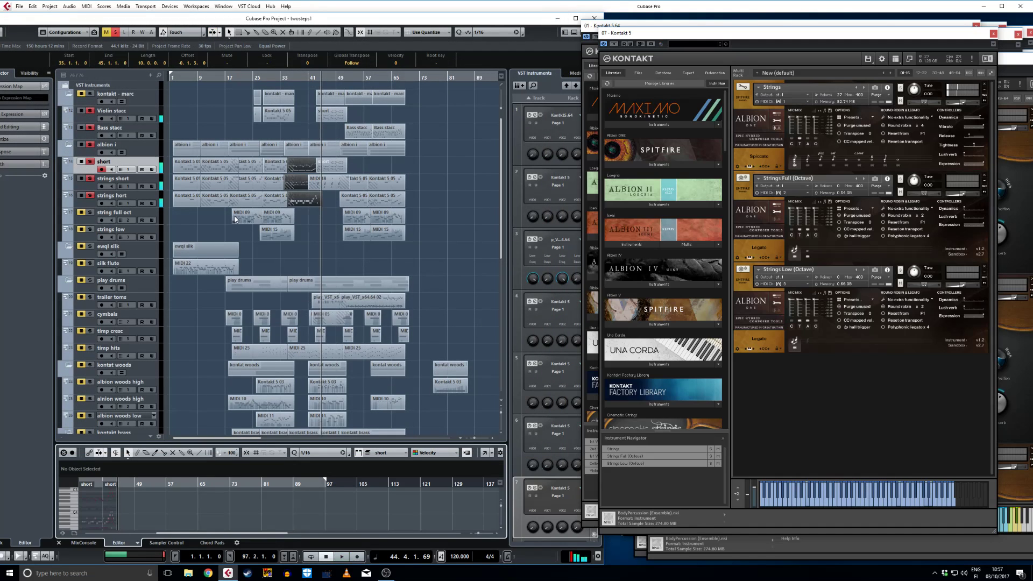
left_click(90, 197)
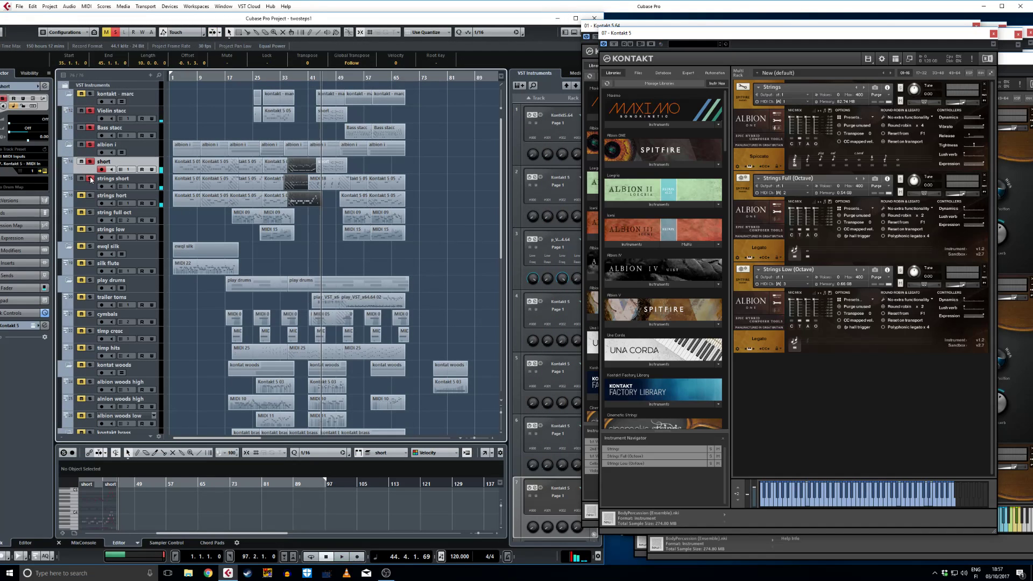
left_click(90, 145)
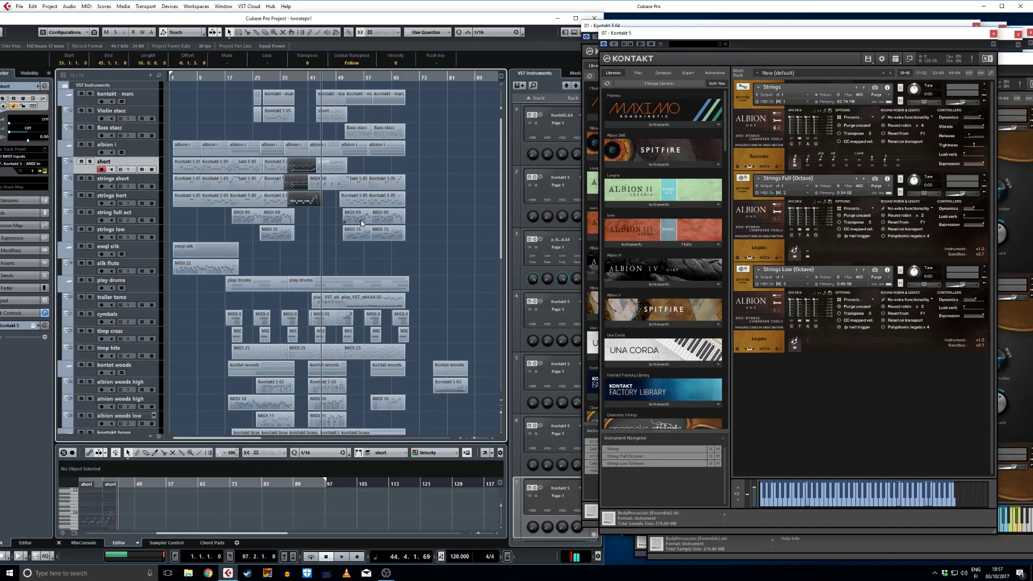
Solo the short, strings short and strings hort tracks and play them from about bar 3.
left_click_drag(283, 79, 261, 81)
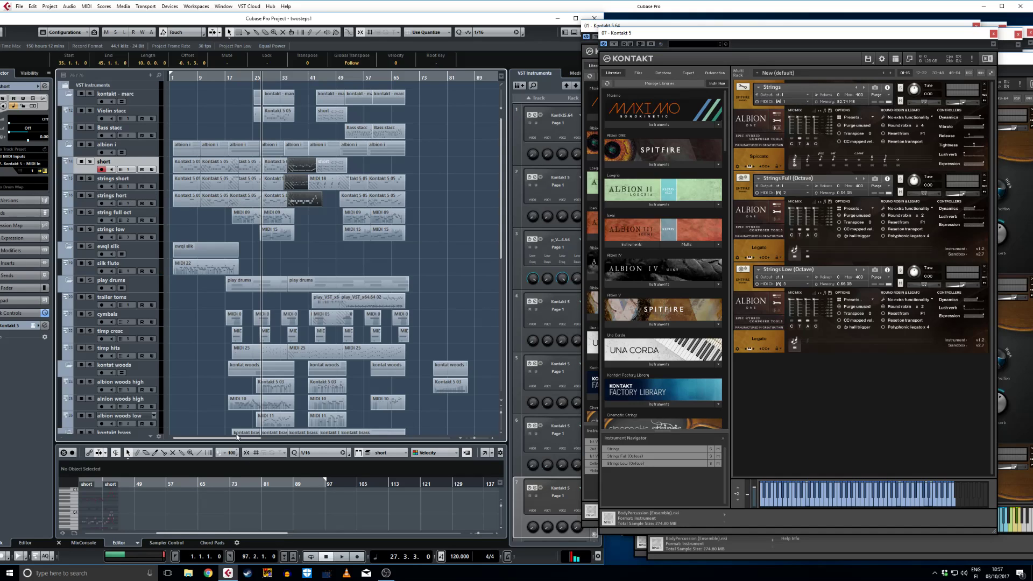
left_click_drag(195, 79, 179, 78)
key("s")
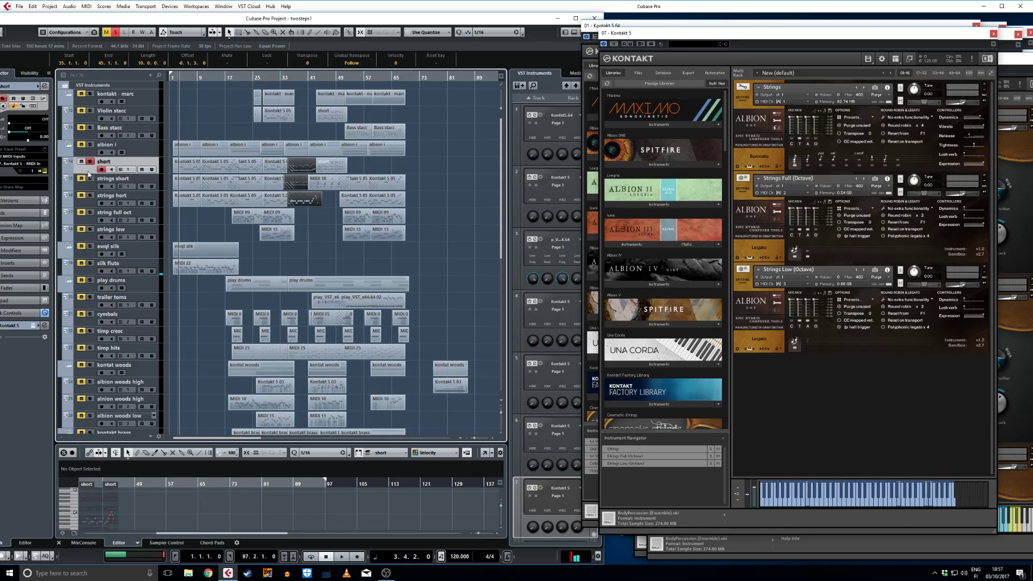
key("space")
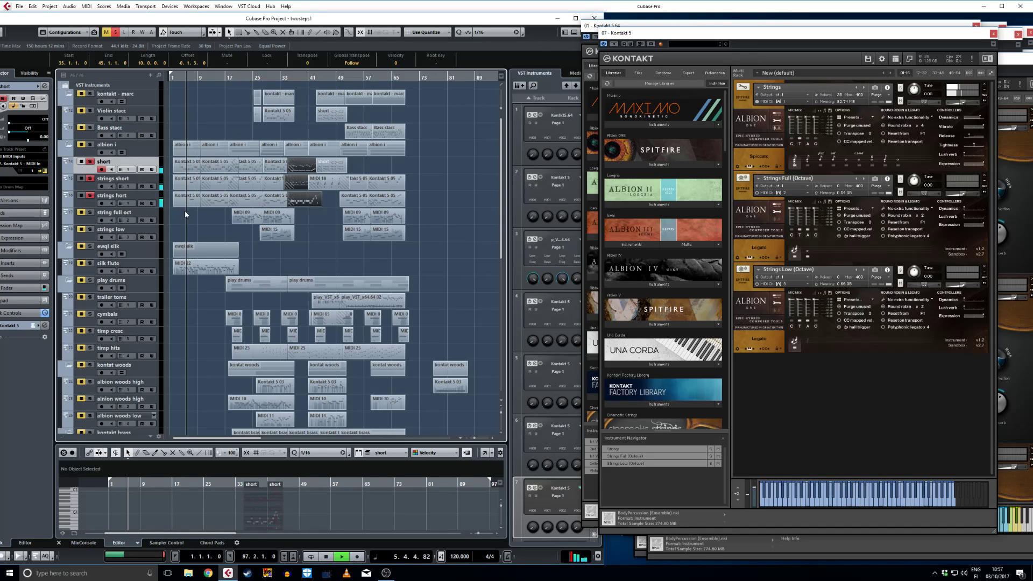
View the opening parts of the short, strings short and strings hort tracks together in the Key Editor, and close it.
left_click_drag(190, 220, 186, 165)
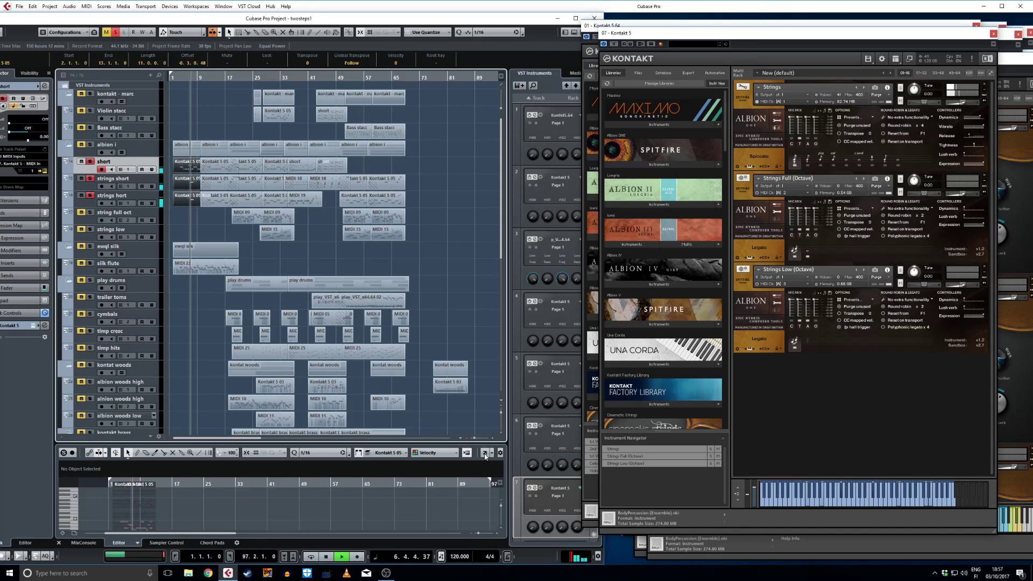
key("Return")
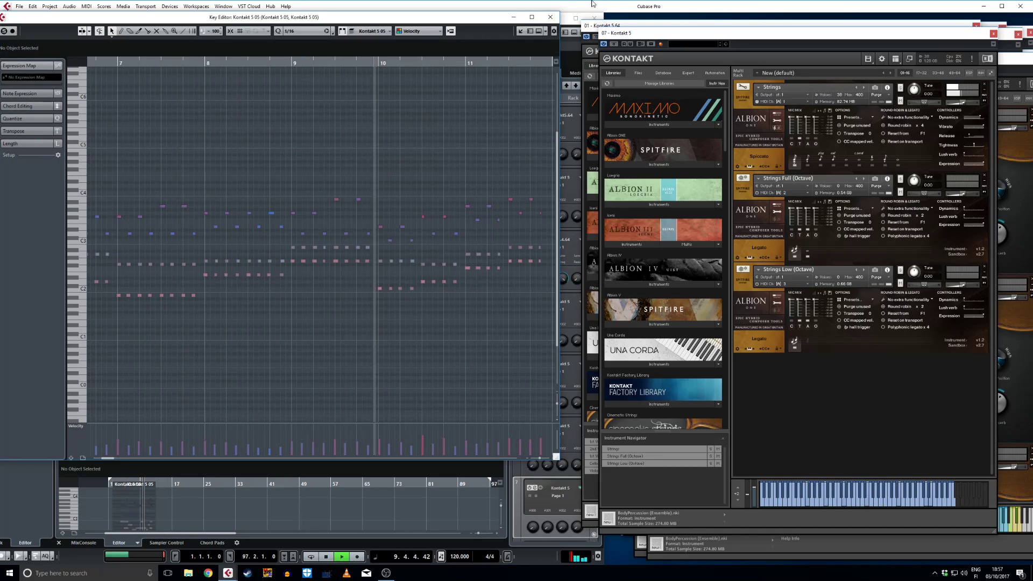
left_click(551, 18)
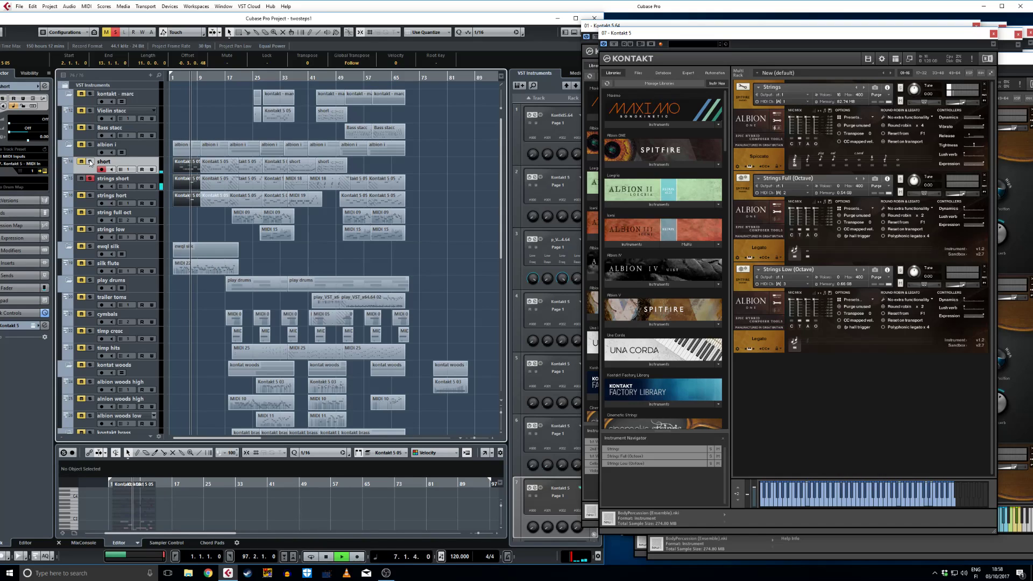
Toggle the solos of the short, strings short and strings hort tracks to compare them during playback, ending with all three soloed.
left_click(90, 195)
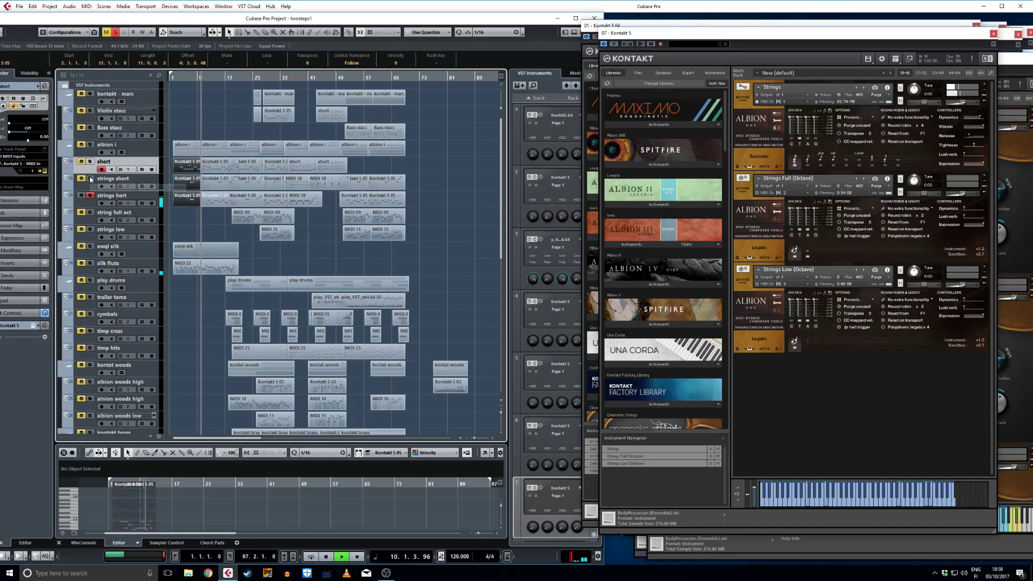
left_click(91, 179)
left_click(91, 162)
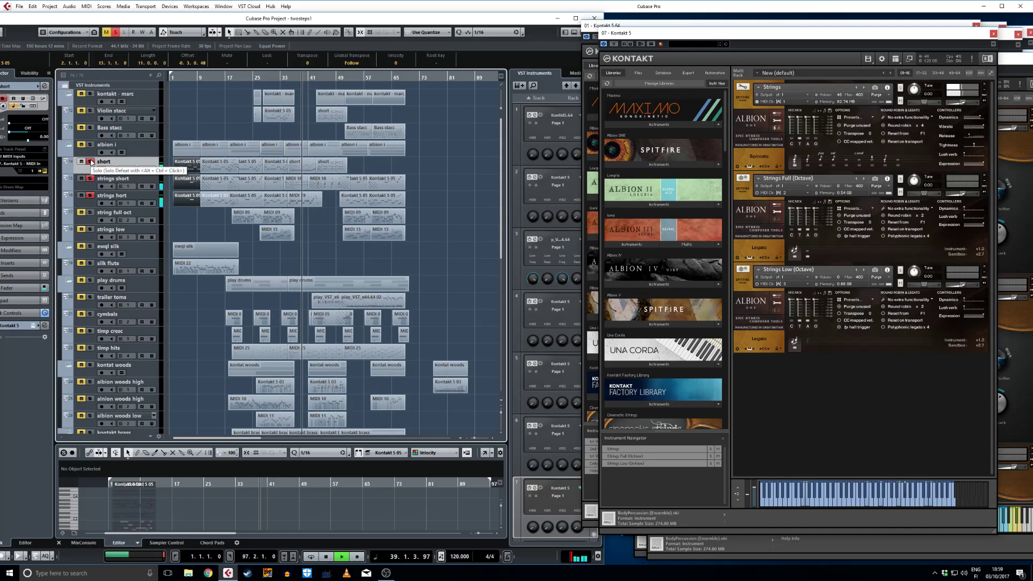
Deselect the string parts and clear the solos on short, strings short and strings hort.
left_click(325, 228)
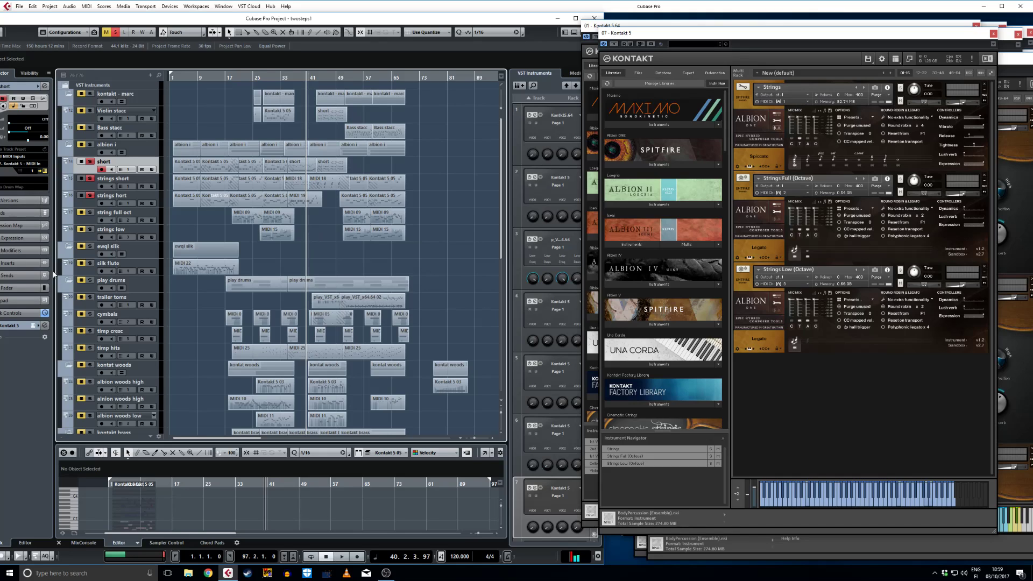
left_click(90, 161)
left_click(90, 178)
left_click(90, 195)
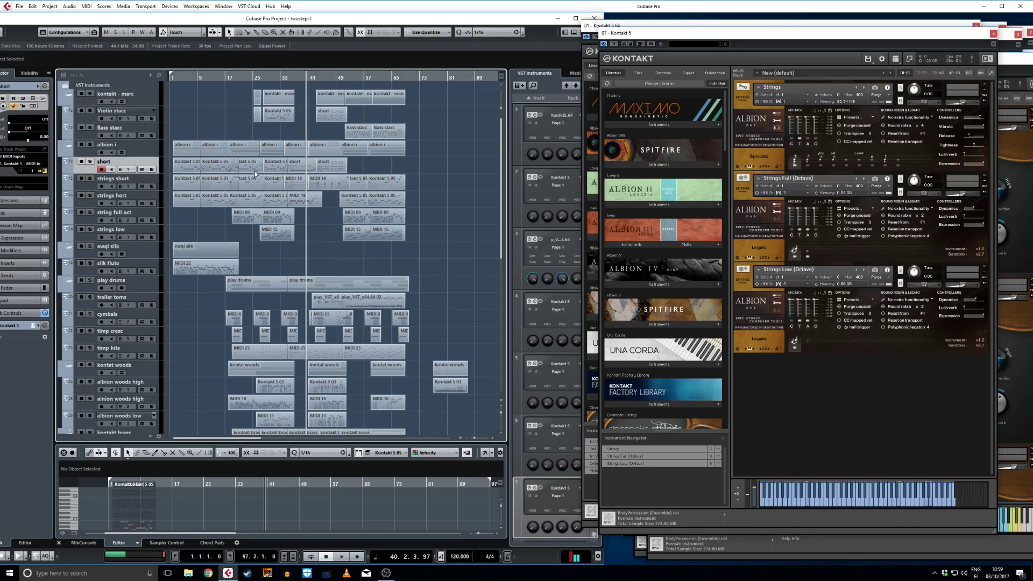
Select the silk flute track, return to the project start, and open its EastWest Silk instrument window beside the arrangement.
left_click(108, 263)
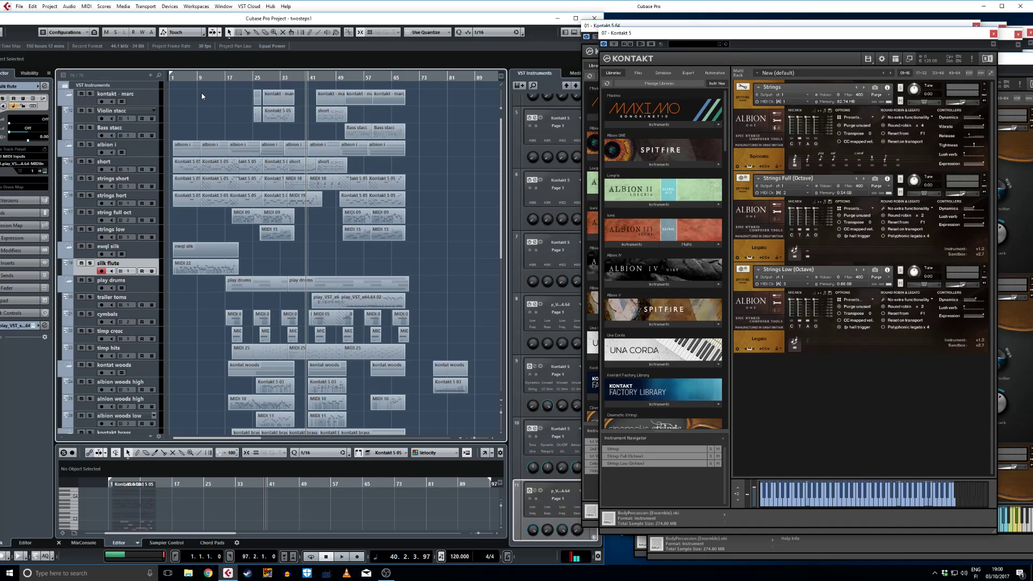
key("Home")
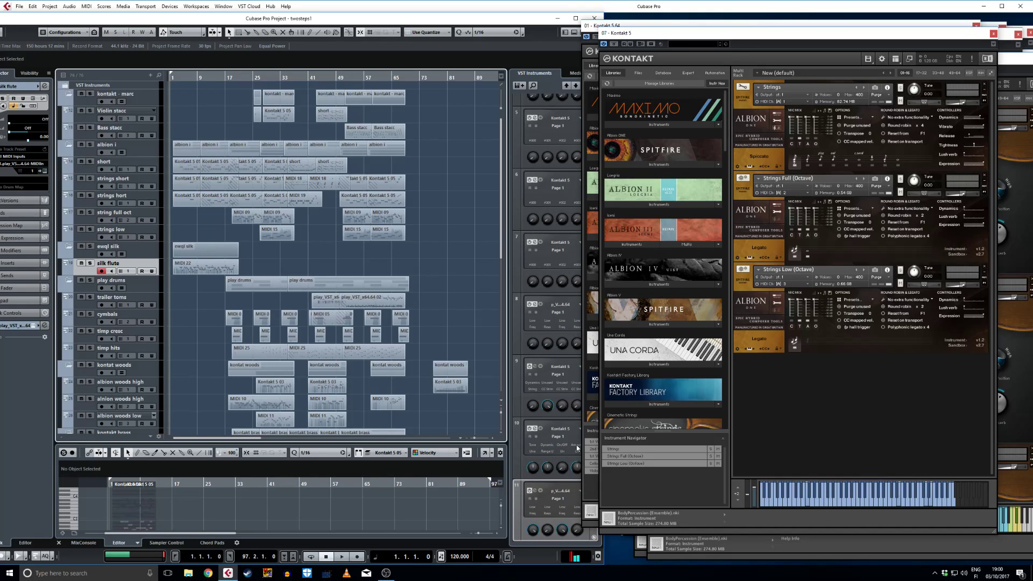
left_click(534, 491)
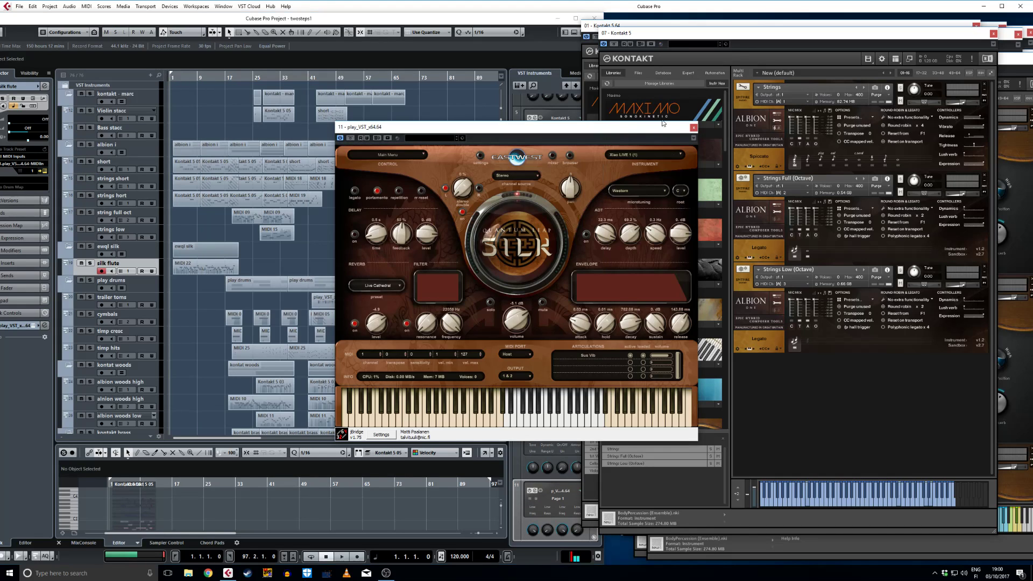
left_click_drag(618, 129, 831, 149)
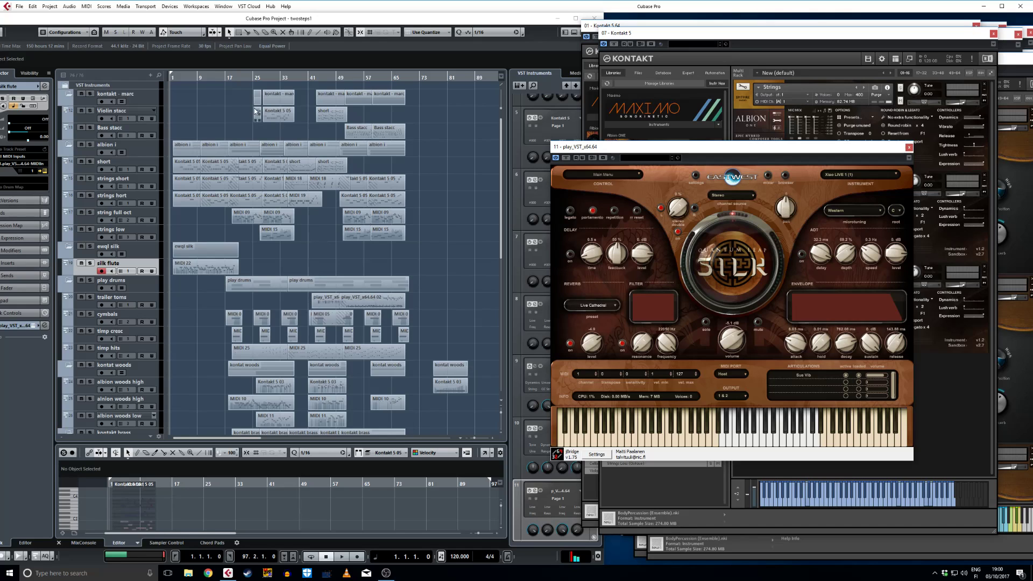
Play from about bar 3, soloing the silk flute track to audition it, and clear its solo after stopping.
left_click_drag(194, 77, 178, 76)
key("space")
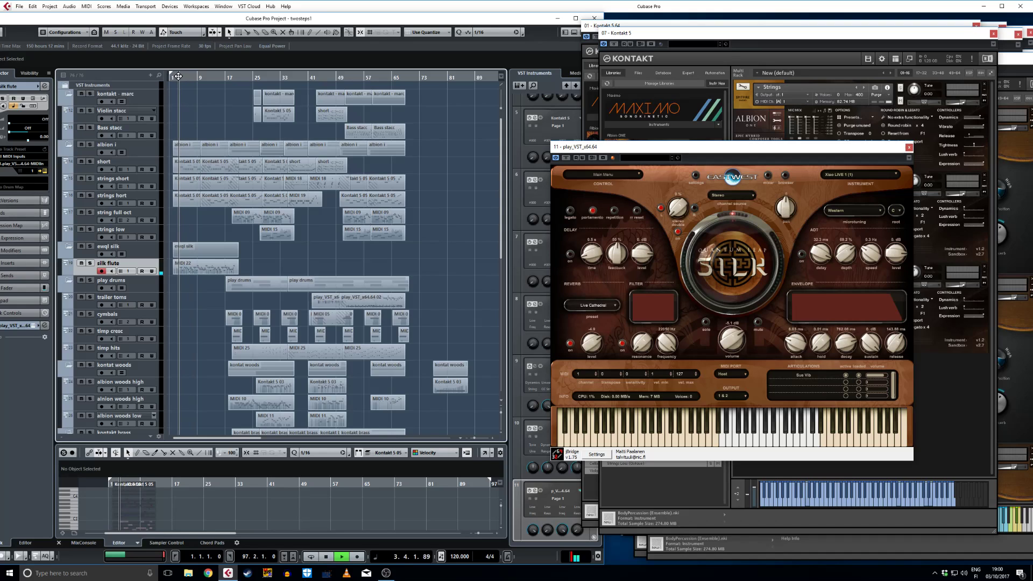
left_click(90, 263)
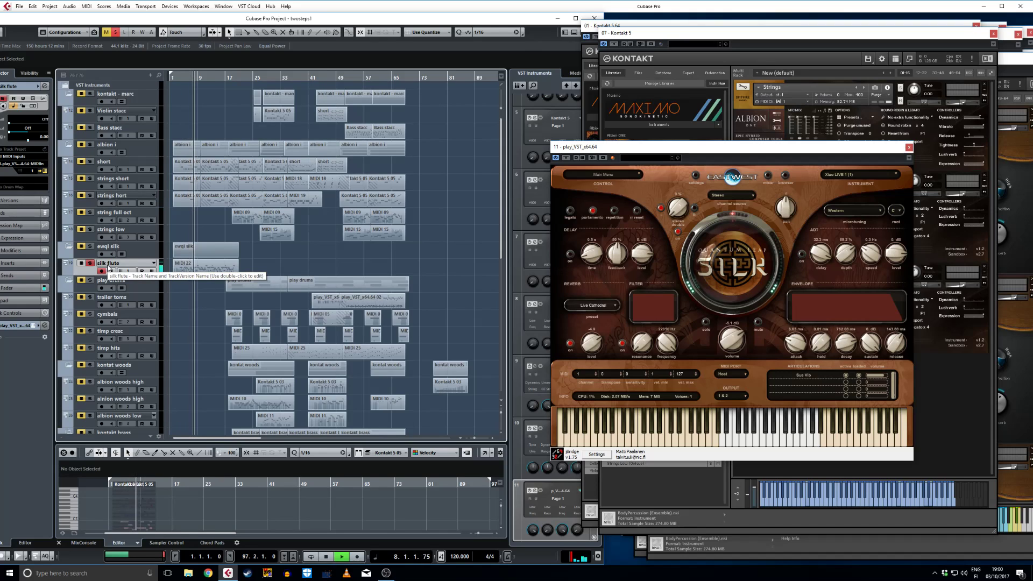
key("space")
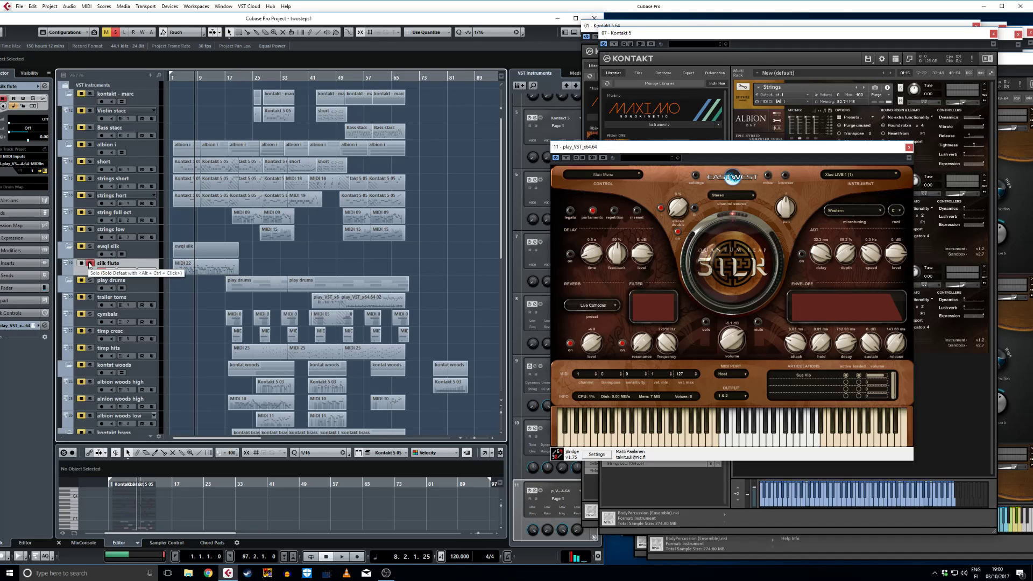
left_click(90, 264)
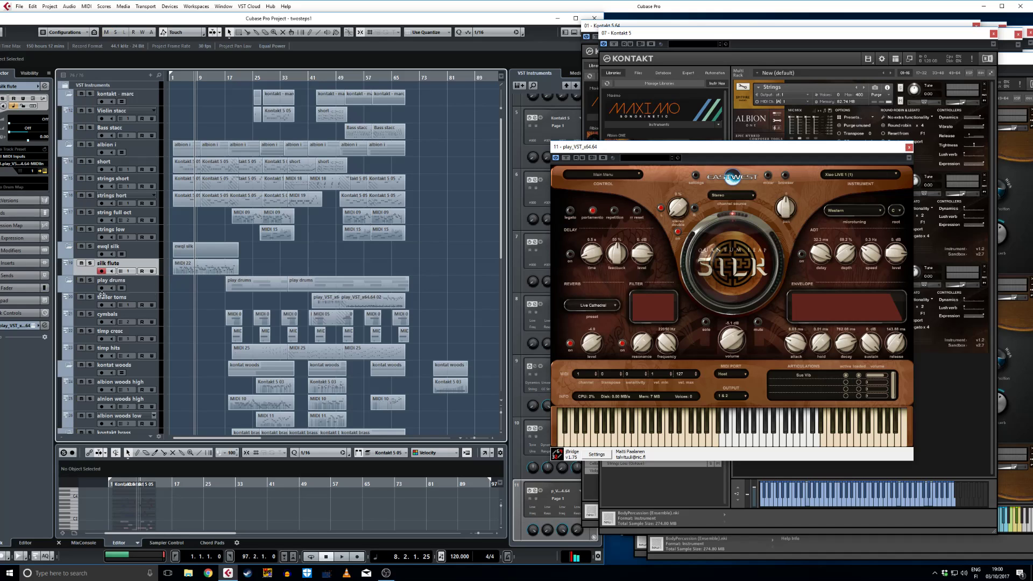
Select the trailer toms track, open Play rack instrument 3, and list its loaded percussion instruments.
left_click(88, 308)
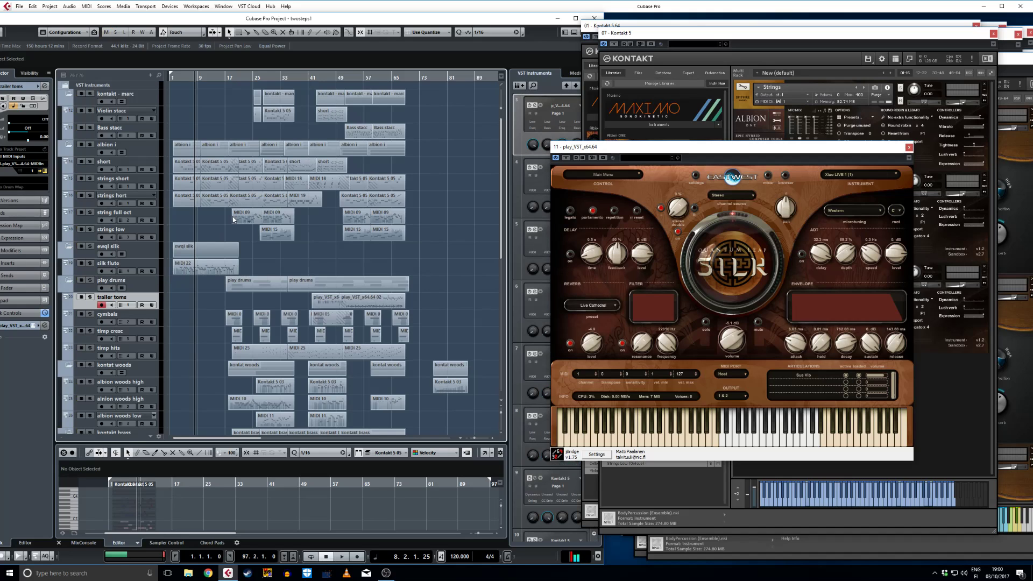
scroll(229, 228, "down", 3)
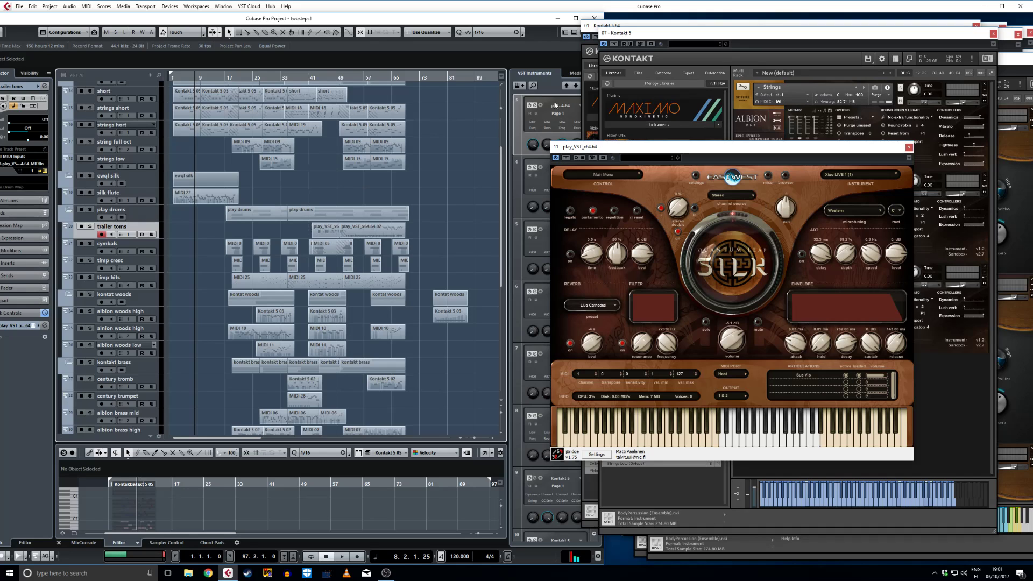
left_click(534, 108)
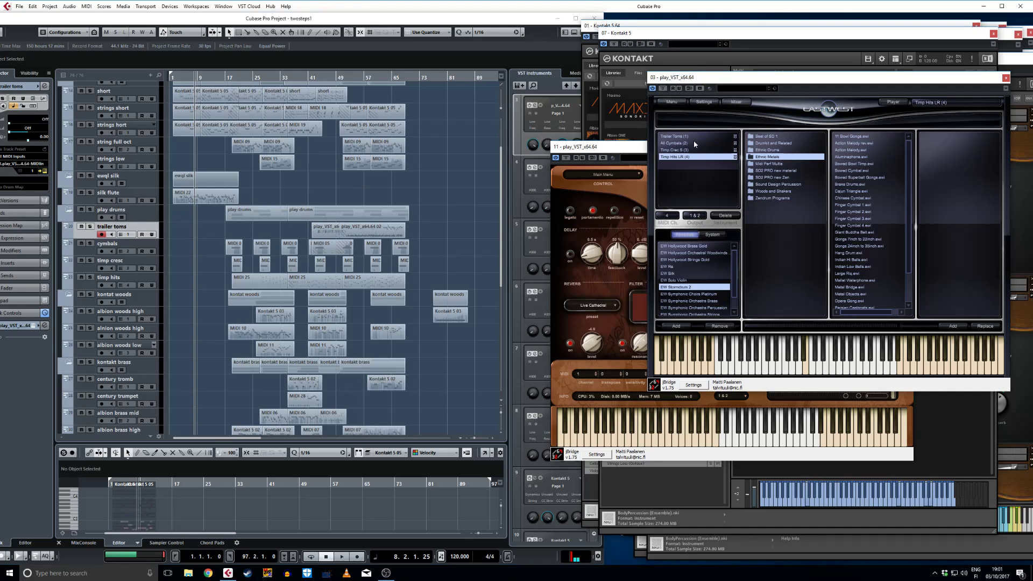
left_click(921, 102)
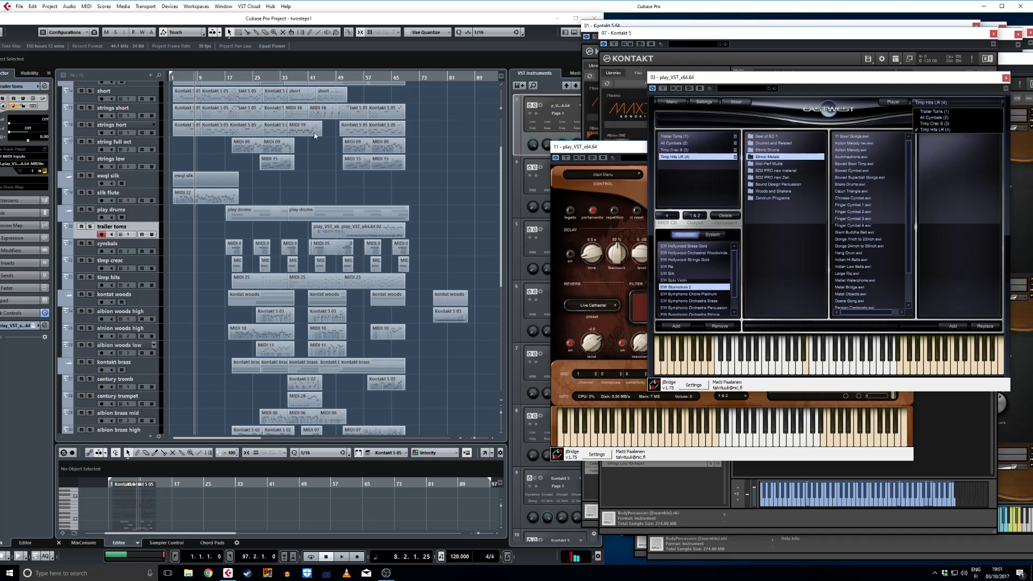
Solo the trailer toms, cymbals, timp cresc and timp hits tracks and play them from about bar 41.
left_click(322, 77)
left_click_drag(321, 77, 317, 77)
left_click(91, 229)
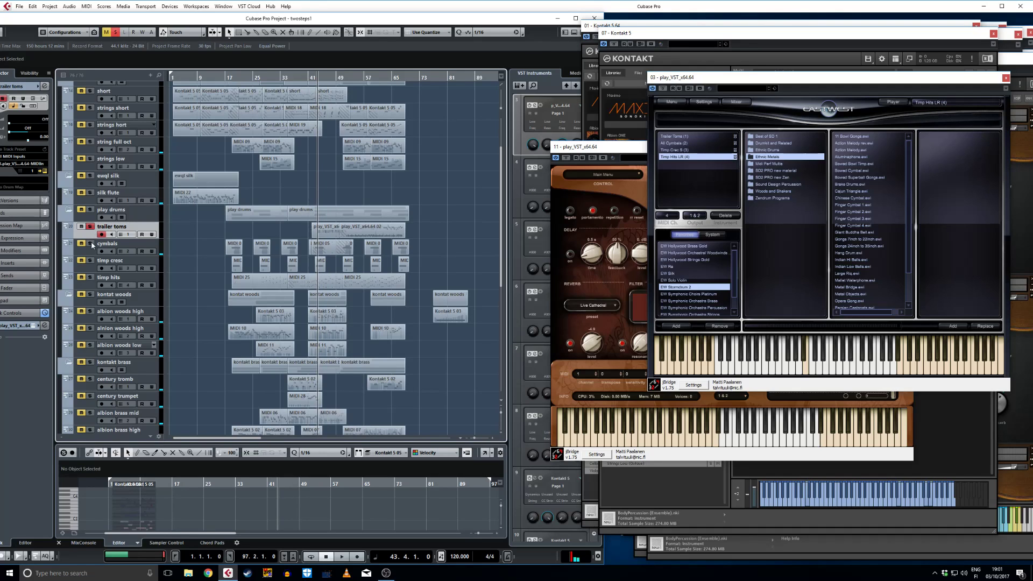
left_click(89, 245)
left_click(90, 261)
left_click(91, 278)
left_click_drag(327, 75, 313, 77)
key("space")
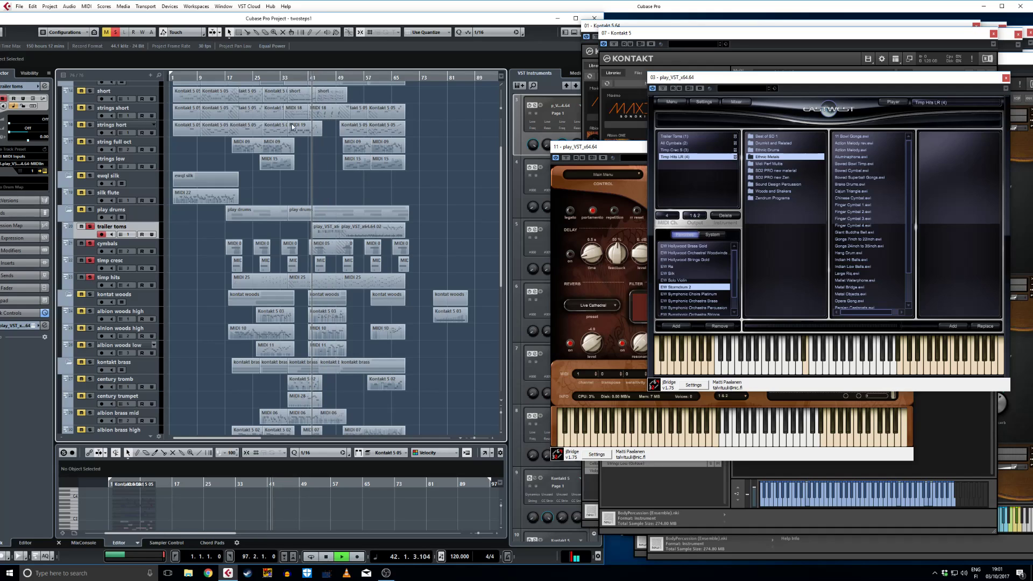
View the cymbals part at about bar 58 in the Key Editor, and close it.
left_click(290, 249)
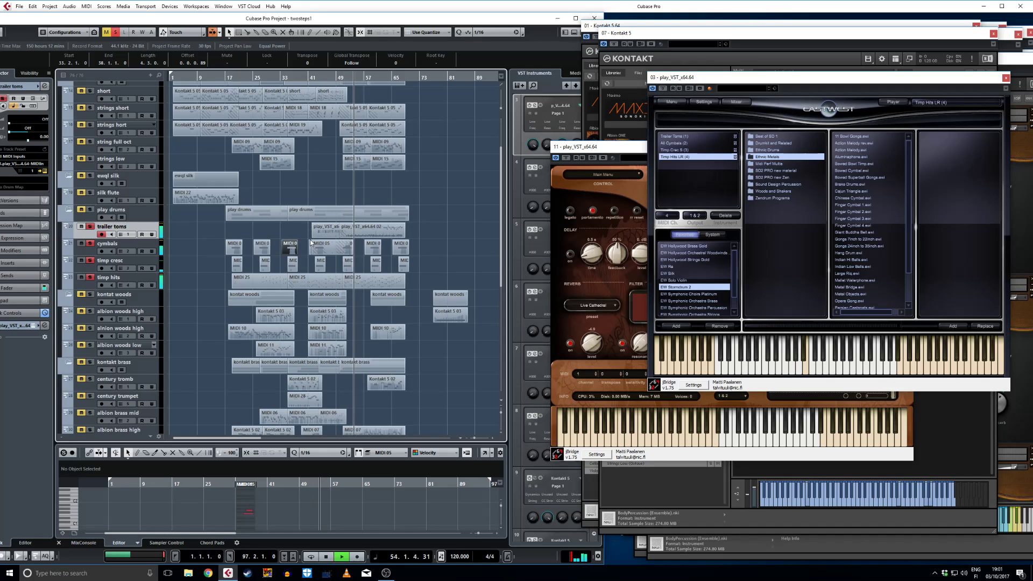
double_click(375, 247)
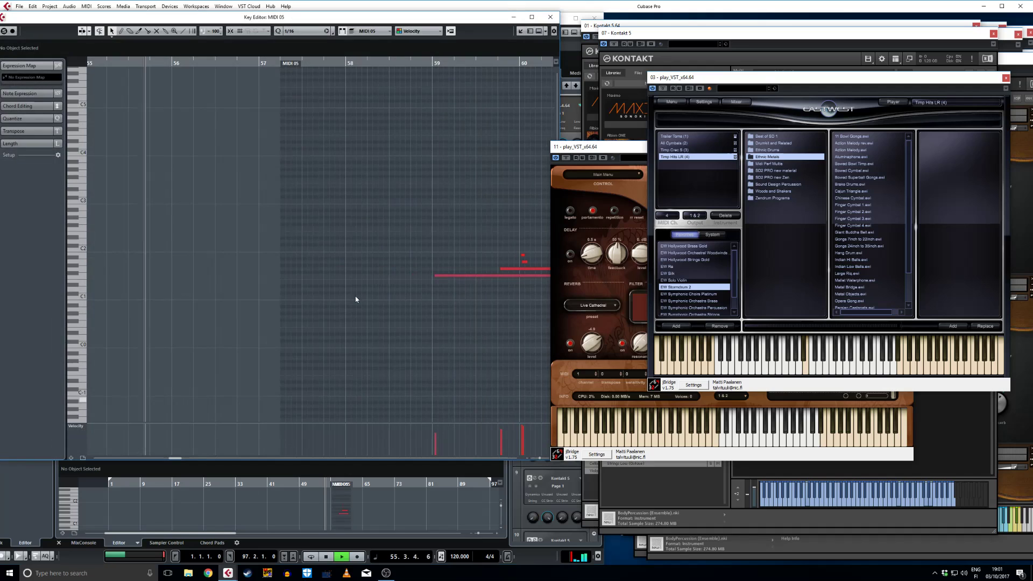
left_click(182, 458)
left_click_drag(182, 458, 179, 458)
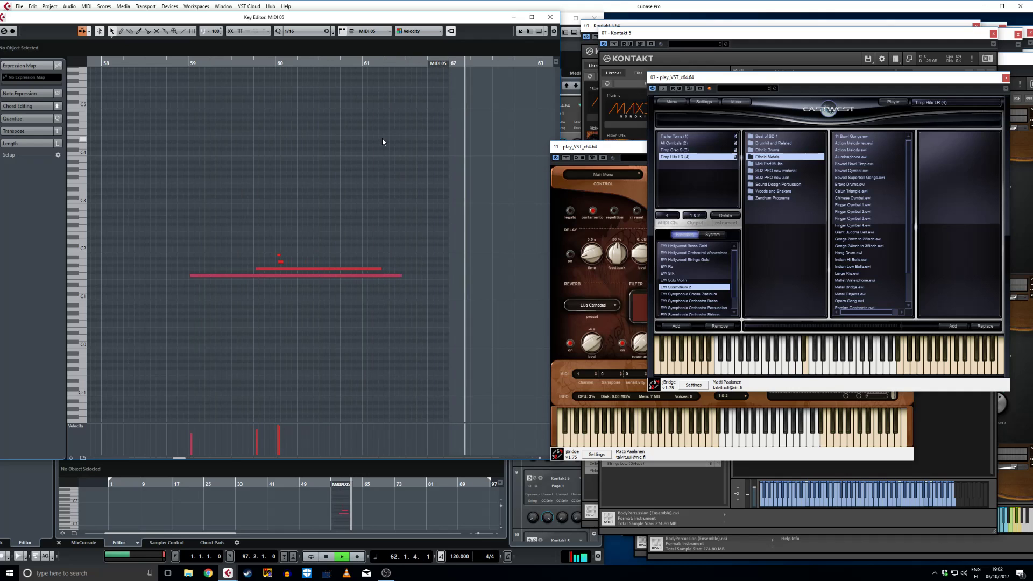
left_click(551, 17)
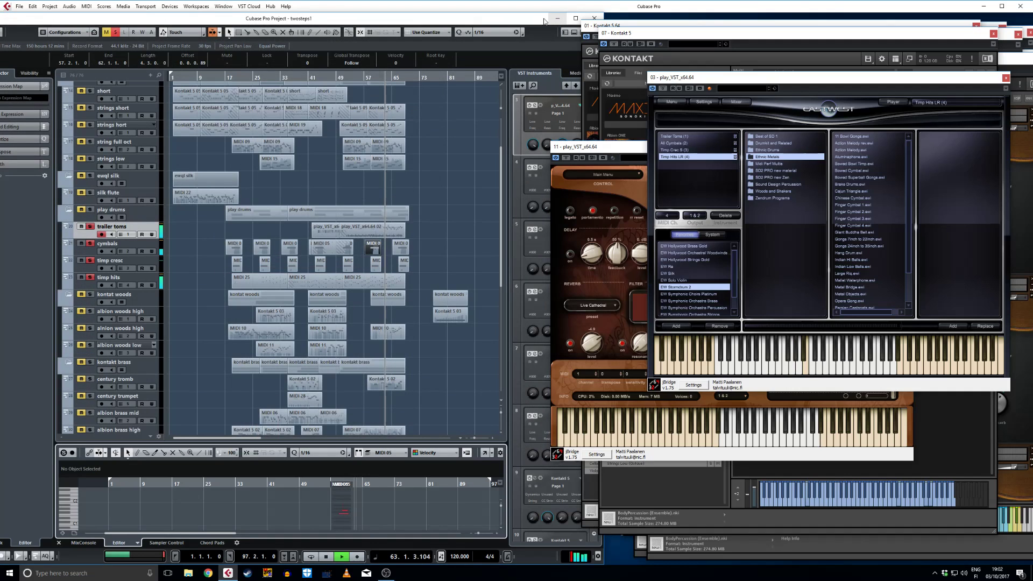
Stop playback, deselect the part, and clear the solos on trailer toms, cymbals, timp cresc and timp hits.
left_click(435, 222)
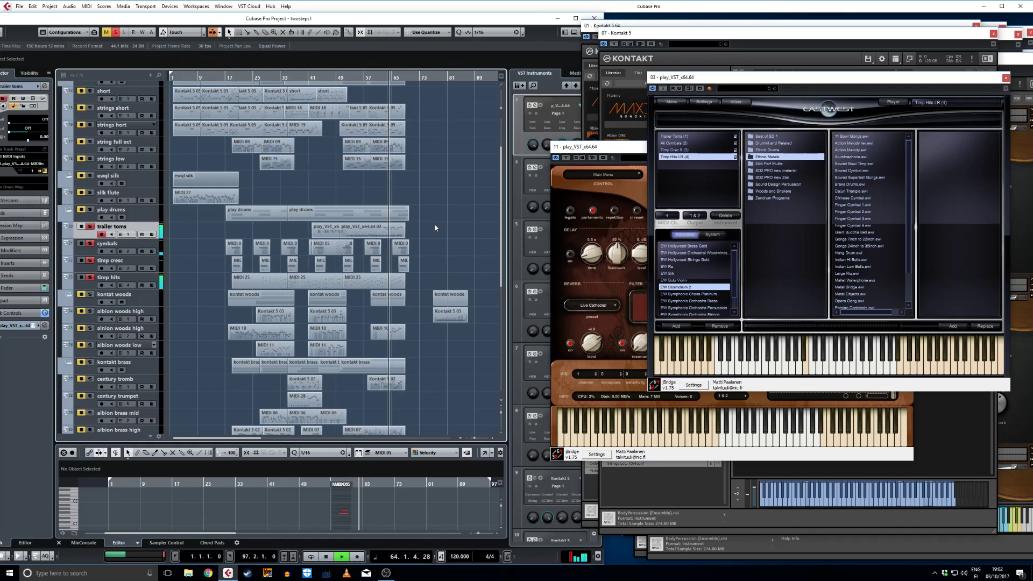
key("space")
left_click(90, 227)
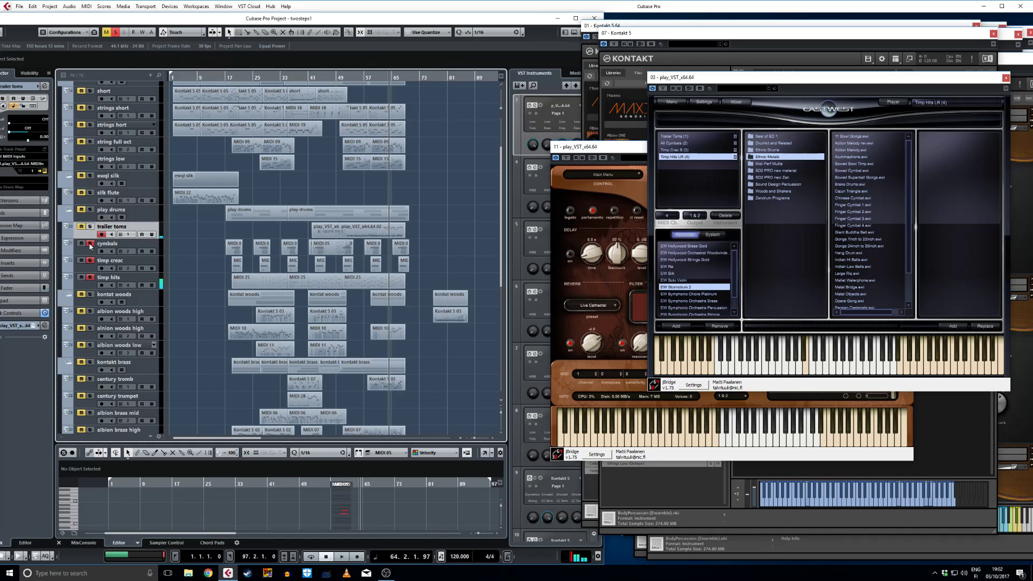
left_click(89, 244)
left_click(90, 260)
left_click(90, 277)
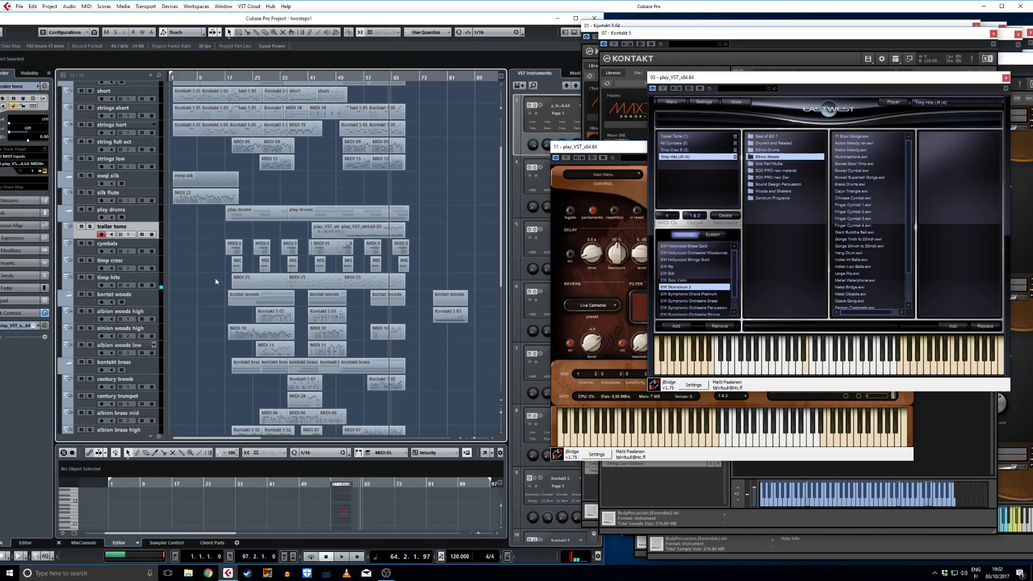
Solo the two woods high tracks and albion woods low, and play them from about bar 26.
scroll(190, 292, "down", 4)
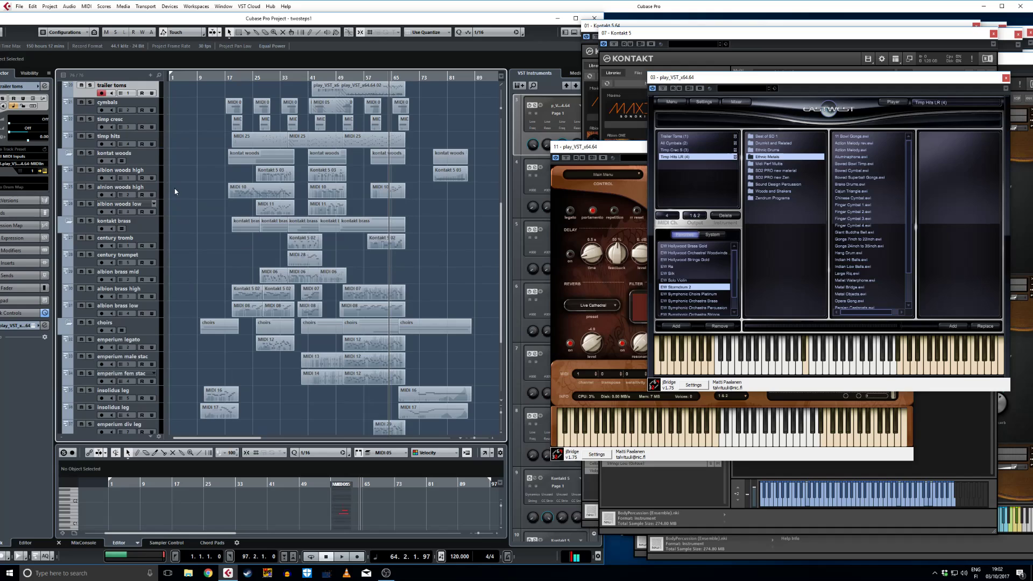
left_click(88, 178)
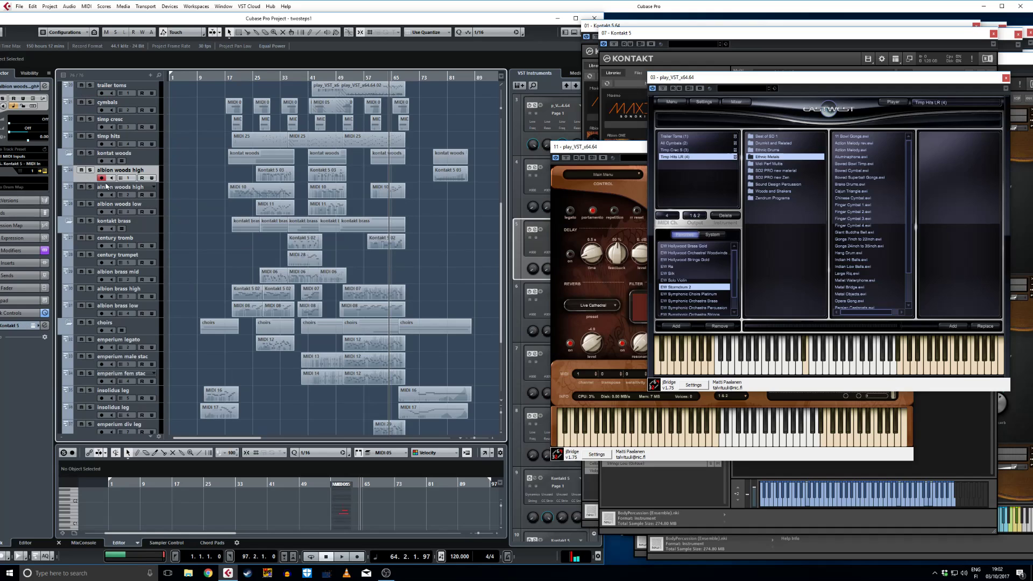
left_click(90, 170)
left_click(90, 186)
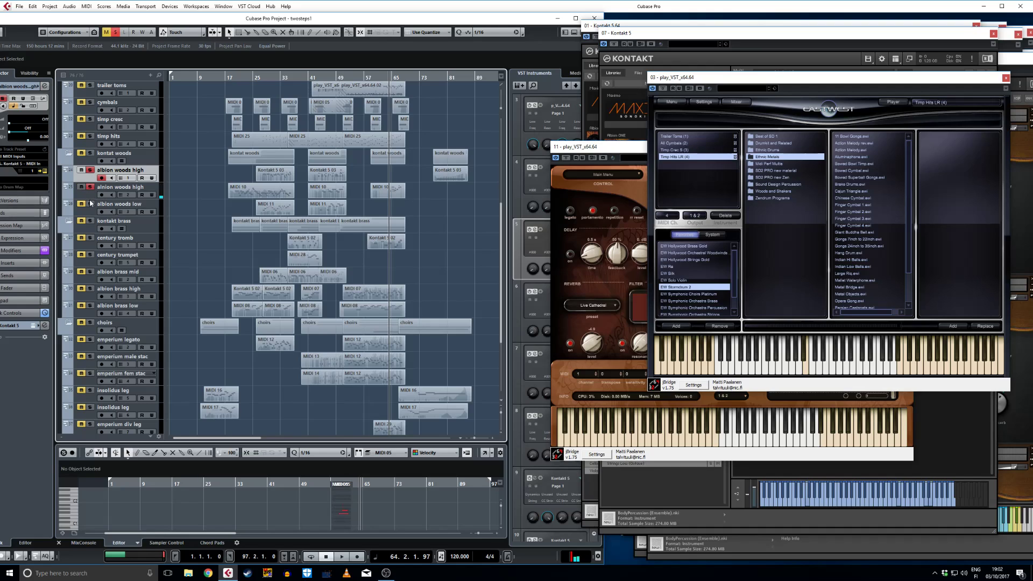
left_click(92, 204)
double_click(257, 77)
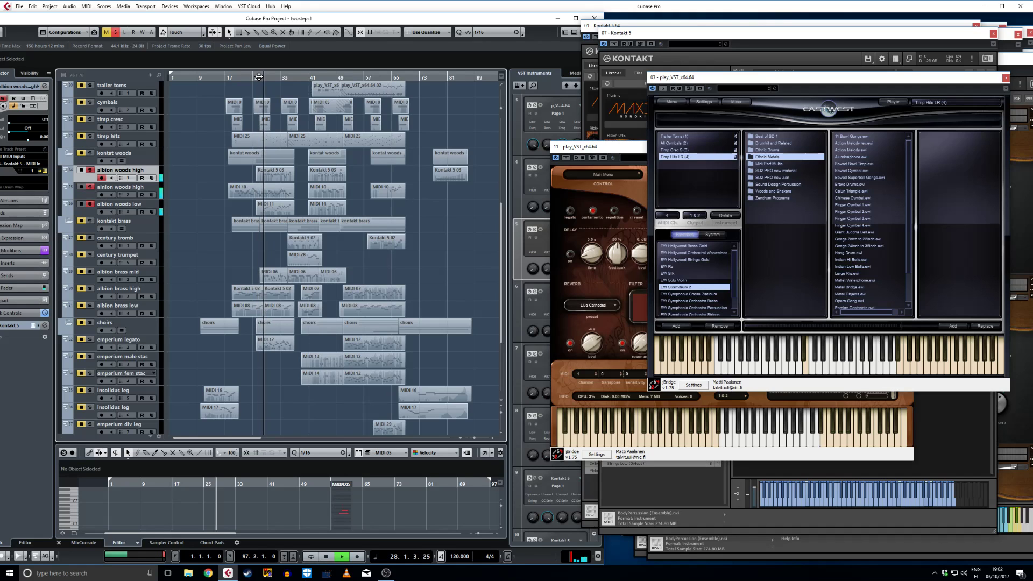
View the first parts of the three soloed woods tracks together in the Key Editor, and close it.
left_click_drag(289, 208, 280, 170)
left_click(486, 454)
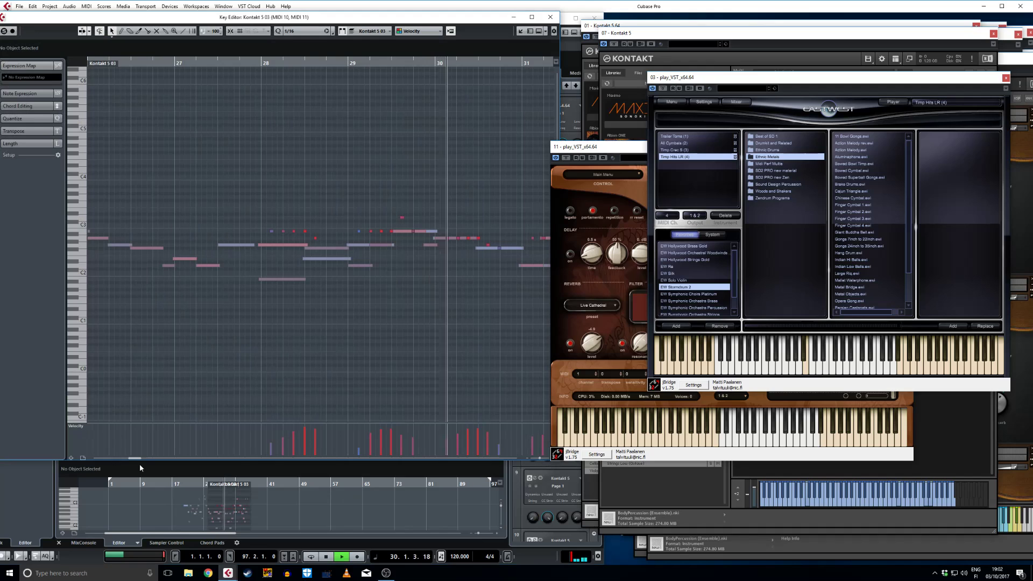
left_click_drag(139, 458, 142, 458)
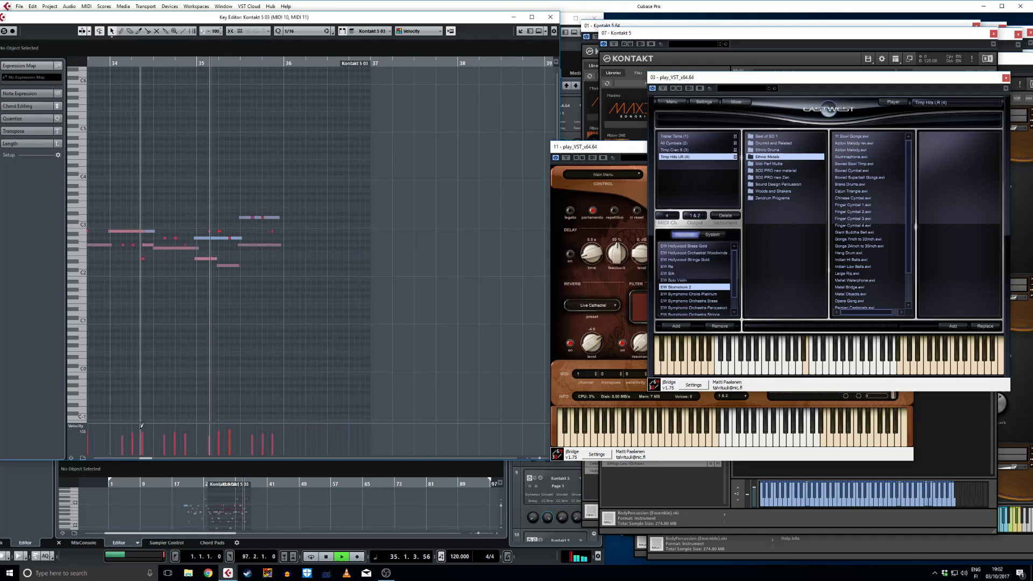
left_click(548, 17)
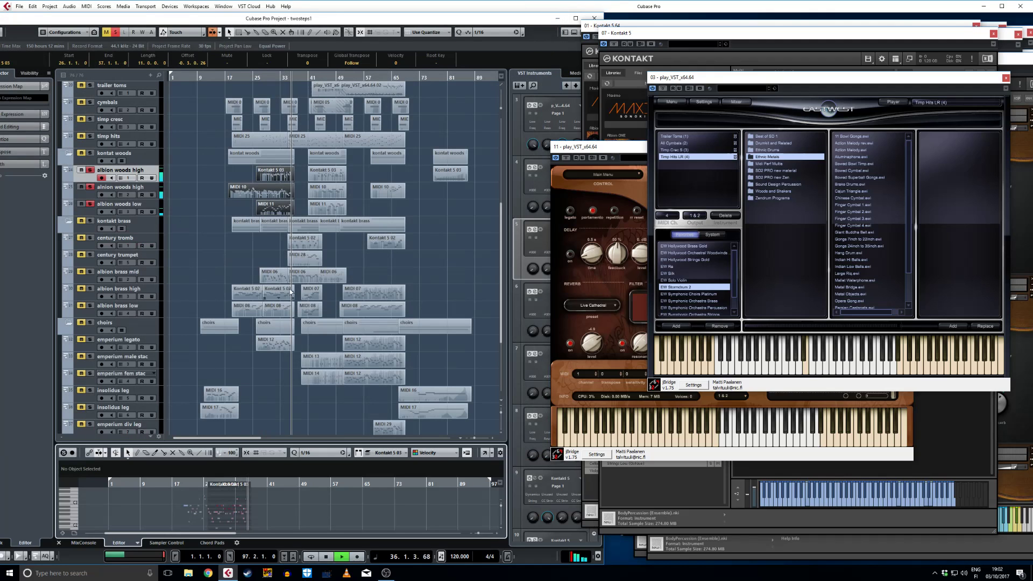
Stop playback, play the three soloed woods tracks from about bar 43, and stop.
key("space")
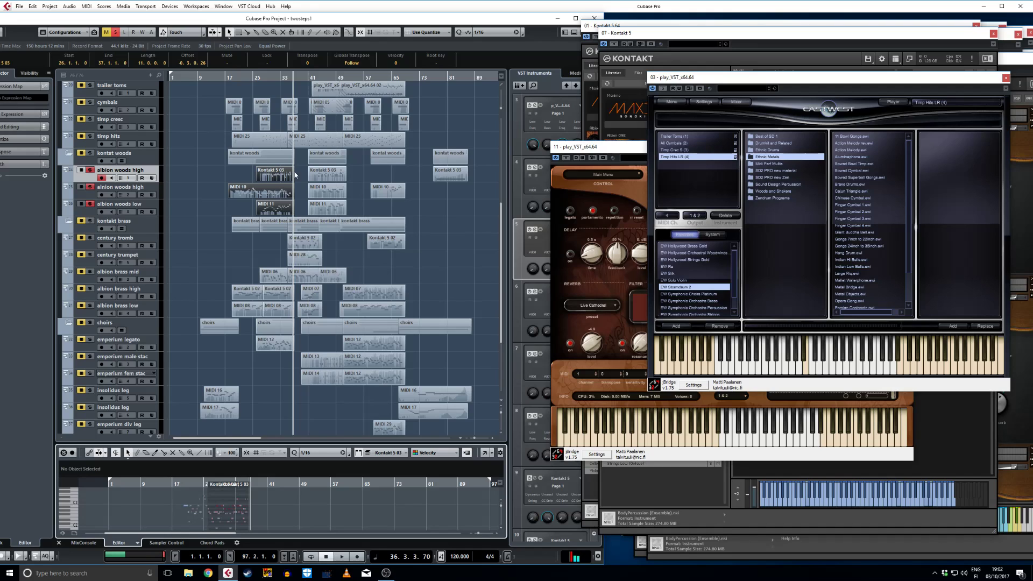
left_click(320, 78)
key("space")
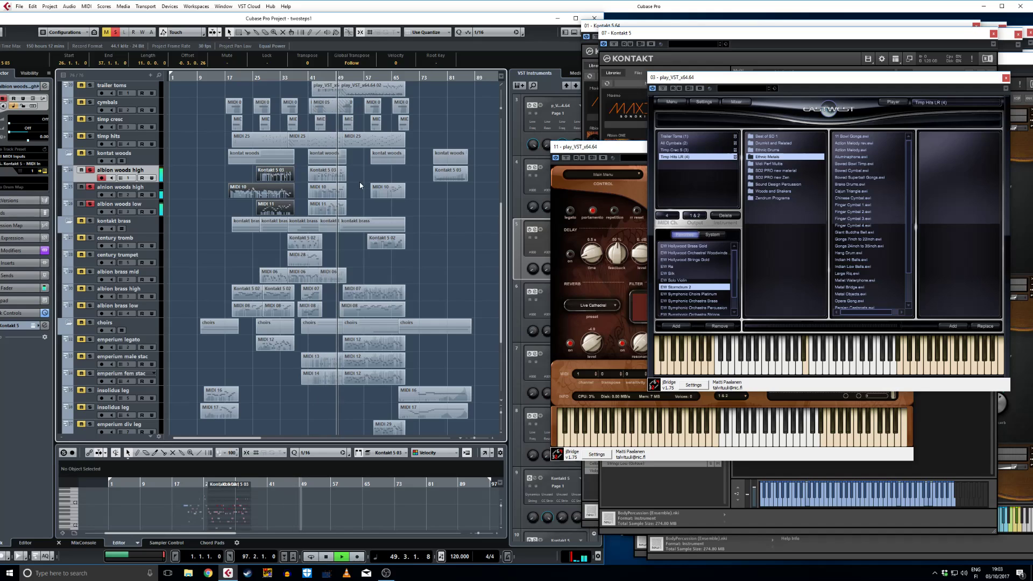
key("space")
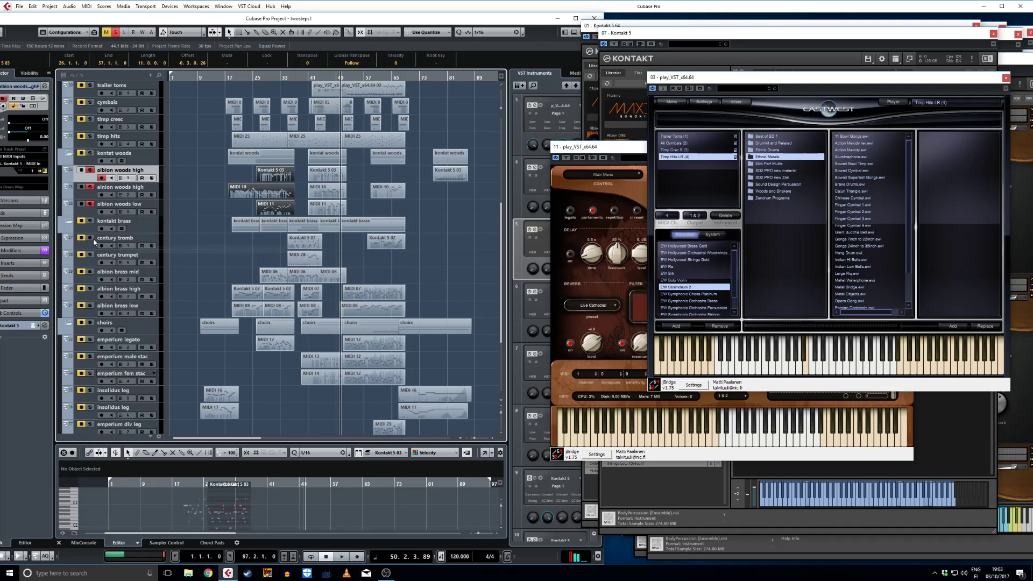
Clear the woods solos, solo century tromb and century trumpet, and set the playback position to about bar 35.
left_click(90, 203)
left_click(90, 188)
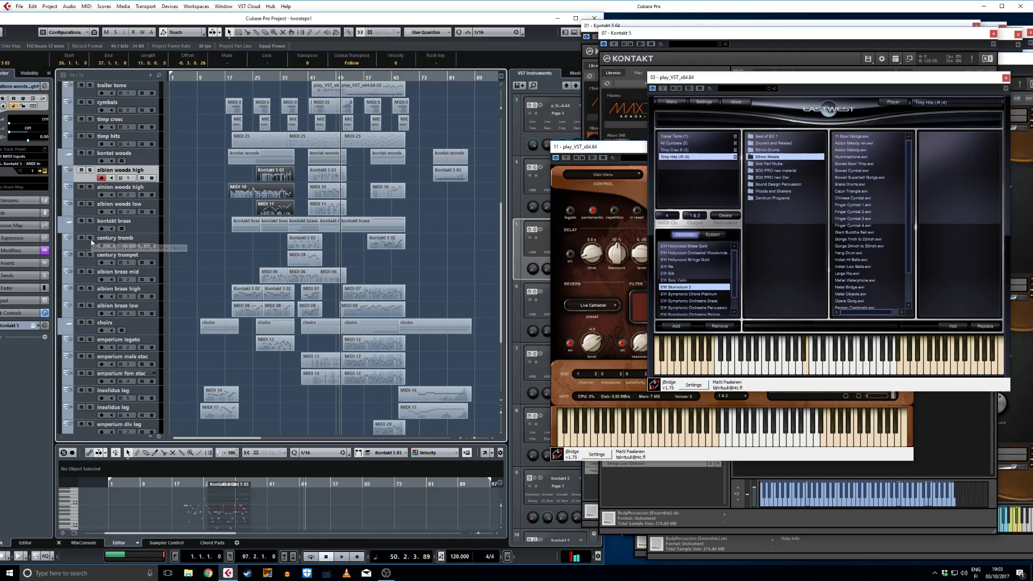
left_click(89, 238)
left_click(90, 254)
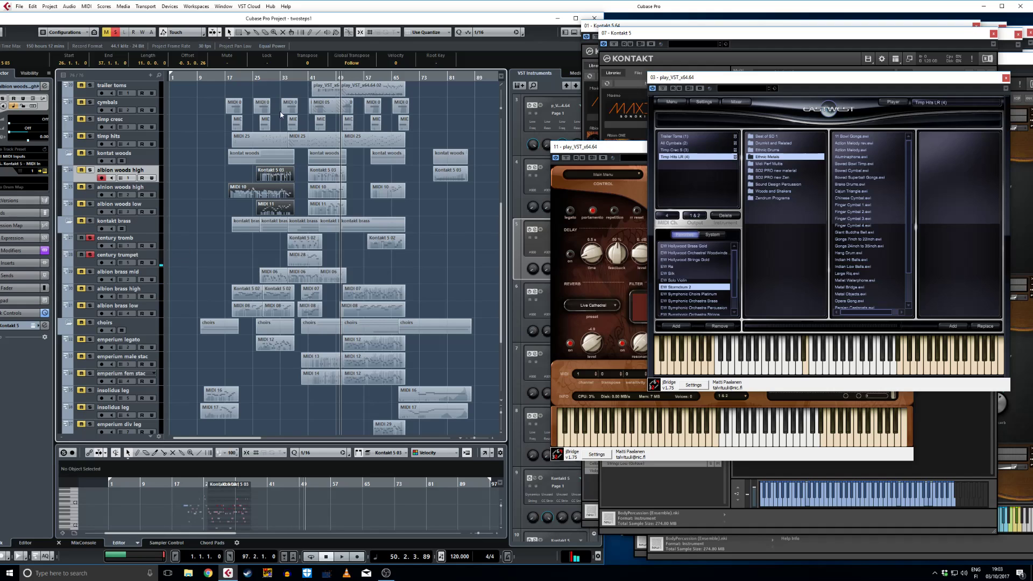
left_click(296, 76)
left_click(288, 76)
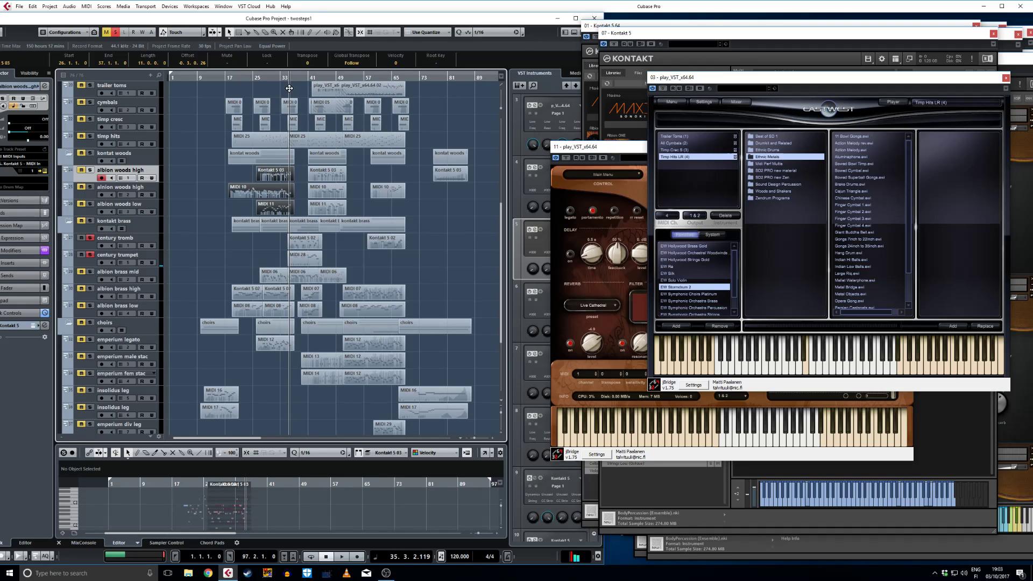
Select century tromb, show its 8Dio Century Trombone instrument in Kontakt, and view the articulation browser before closing it.
left_click(90, 247)
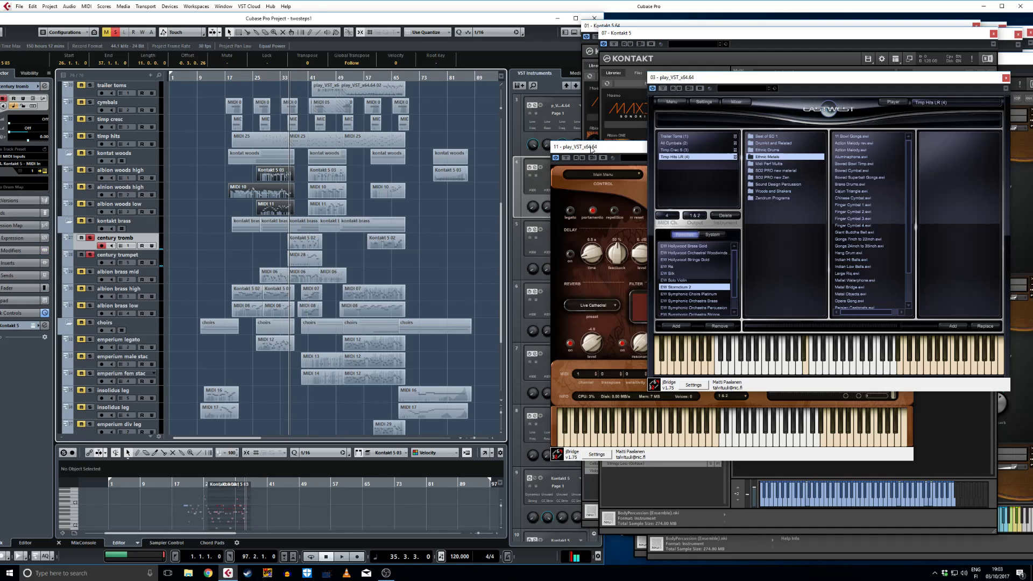
left_click(544, 166)
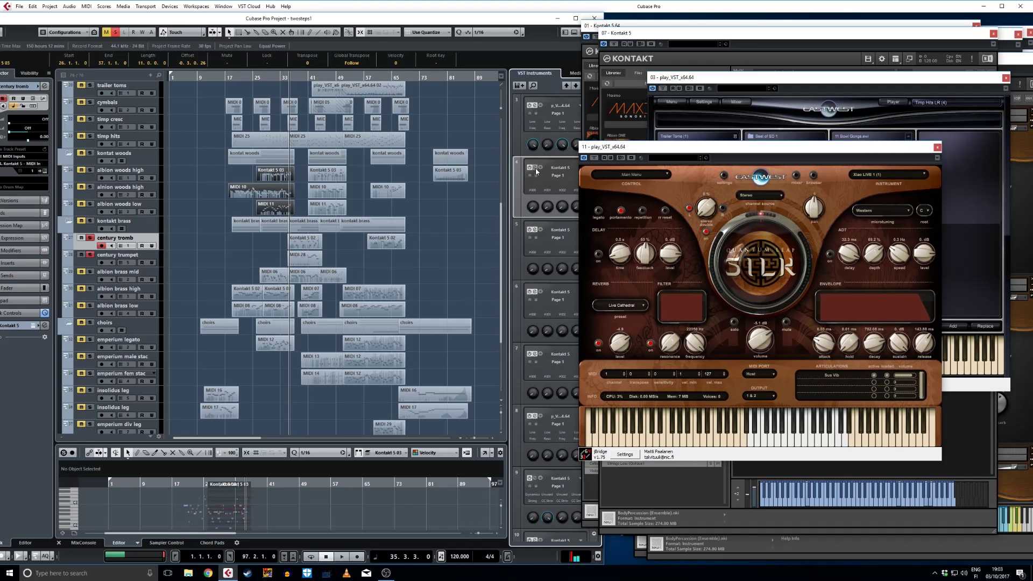
left_click(535, 168)
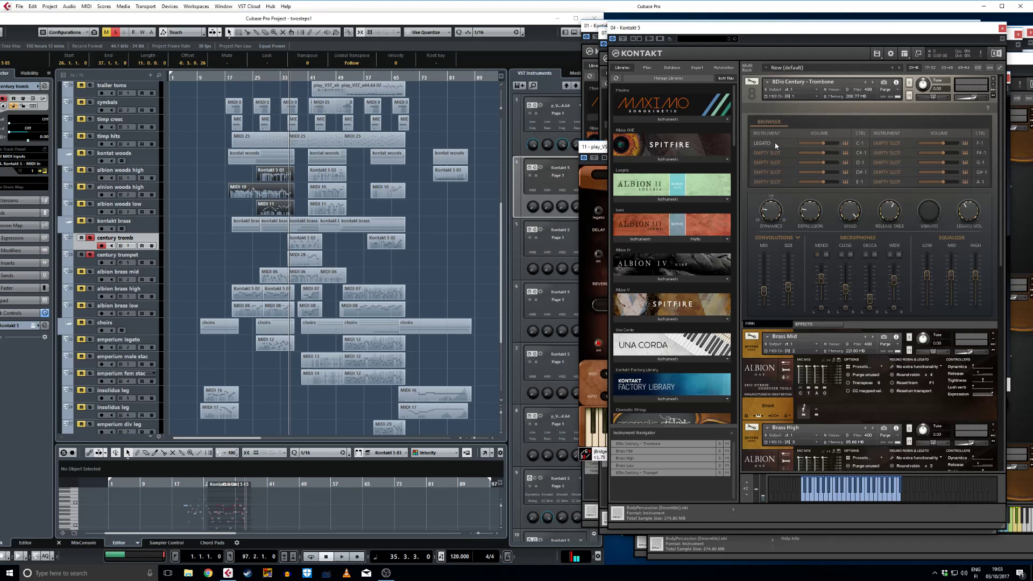
left_click(774, 144)
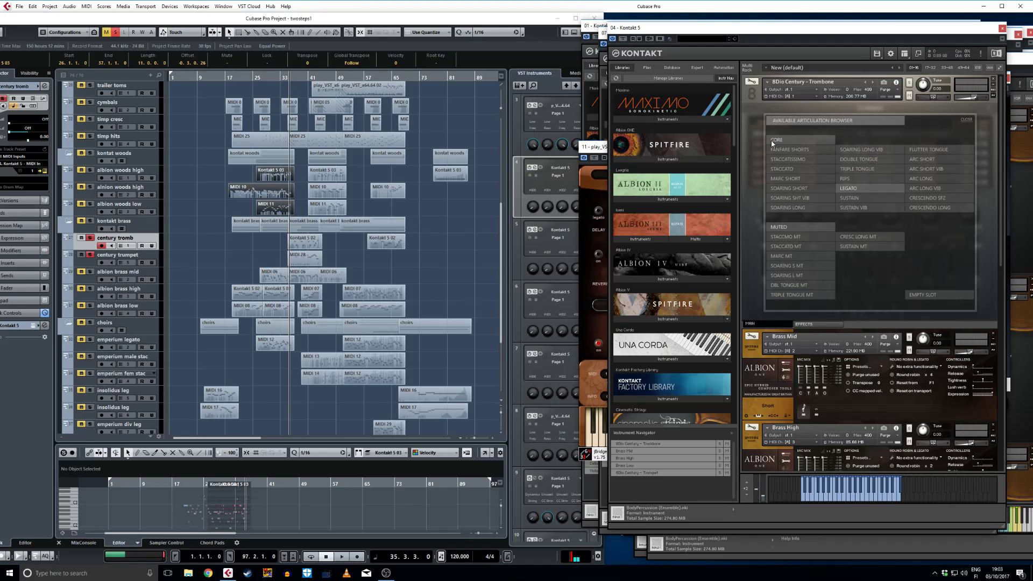
left_click(967, 121)
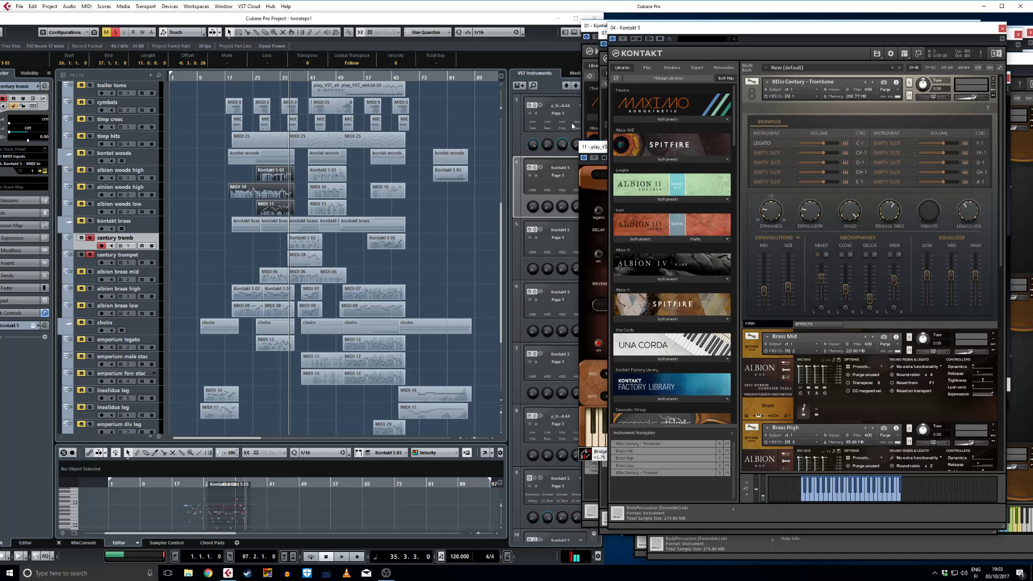
Play the soloed century tromb and century trumpet tracks from about bar 36, and stop.
left_click(290, 79)
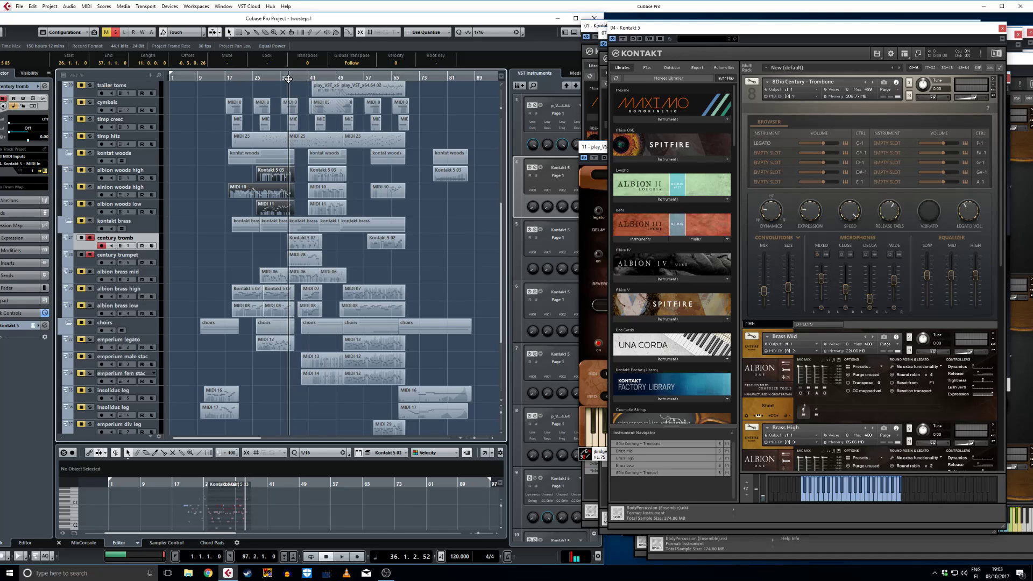
key("space")
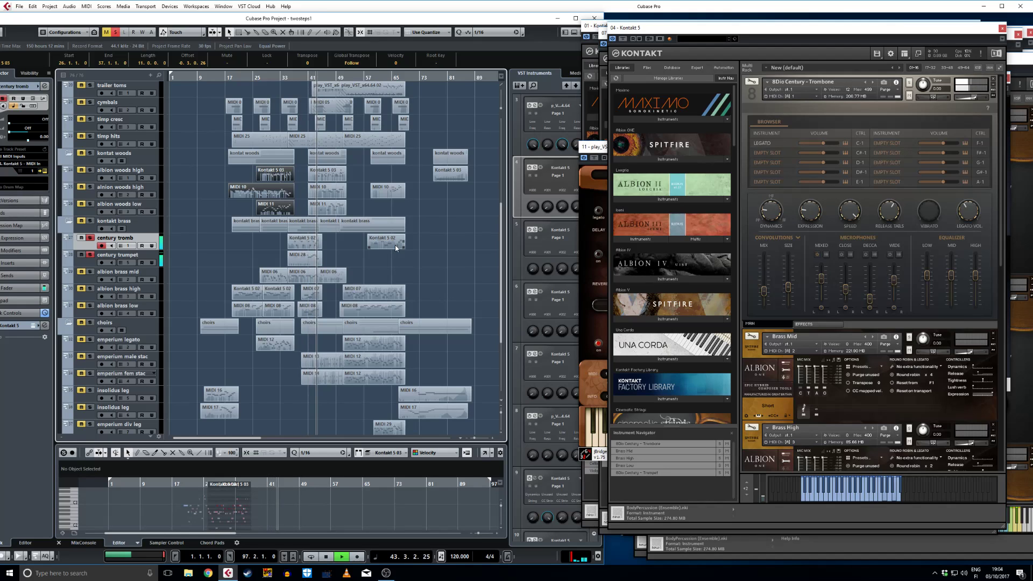
key("space")
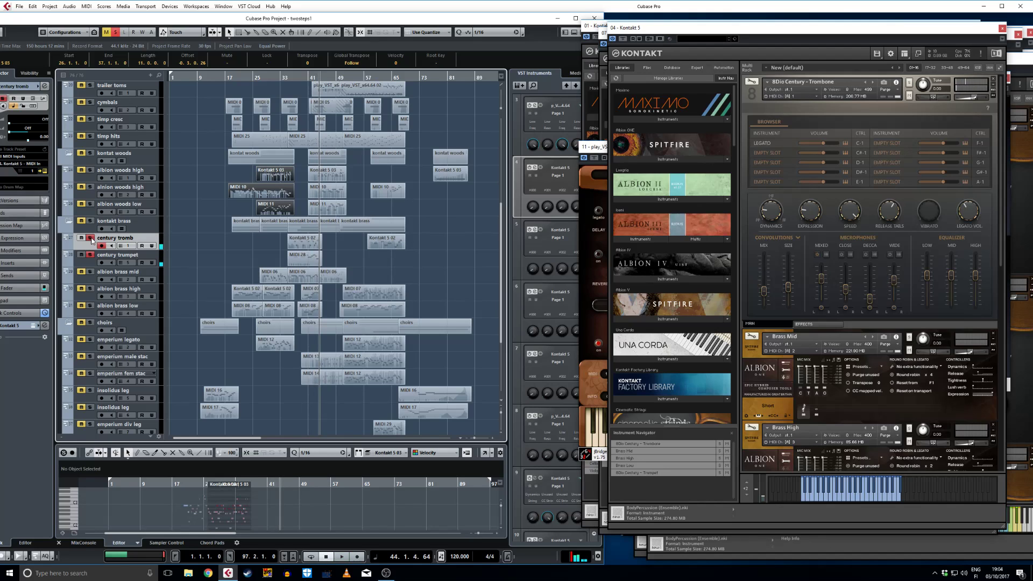
Clear the century brass solos, solo albion brass mid, high and low, and play them from about bar 20.
left_click(91, 238)
left_click(91, 255)
left_click(89, 271)
left_click(90, 288)
left_click_drag(251, 79, 237, 79)
key("space")
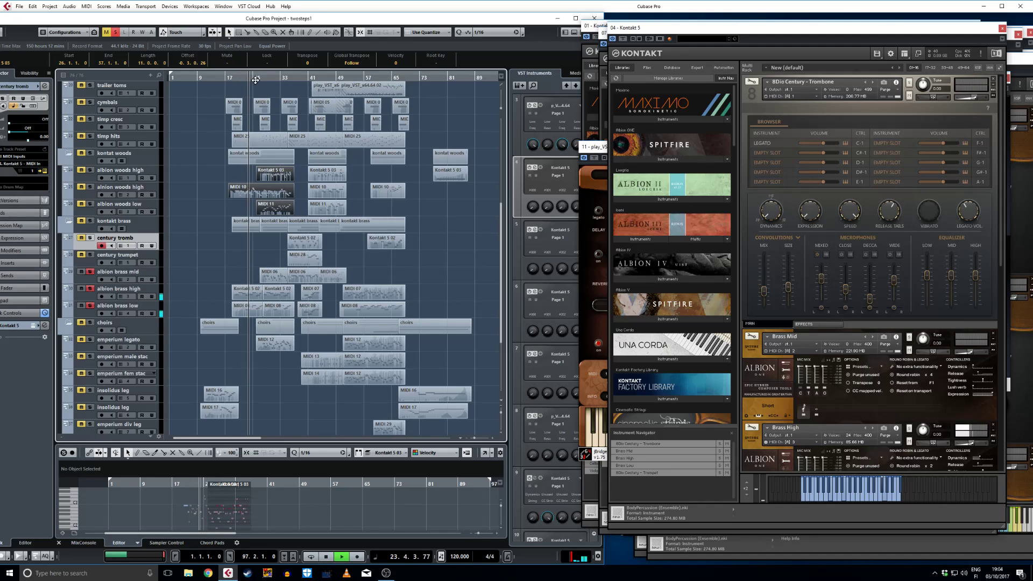
Add the three woods tracks and the century brass to the solos during playback, and clear all solos and stop.
left_click(90, 170)
left_click(90, 187)
left_click(90, 204)
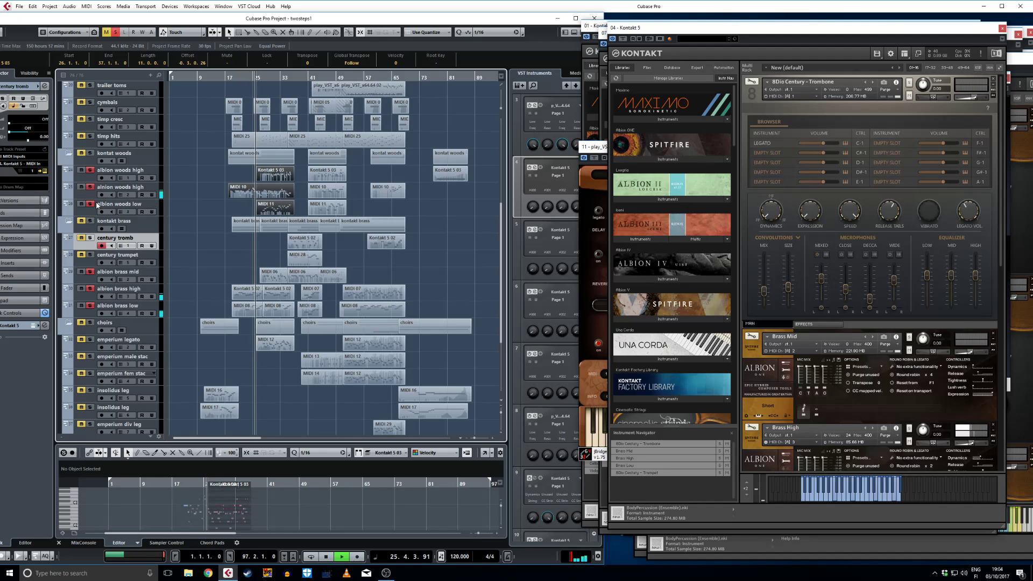
left_click(90, 238)
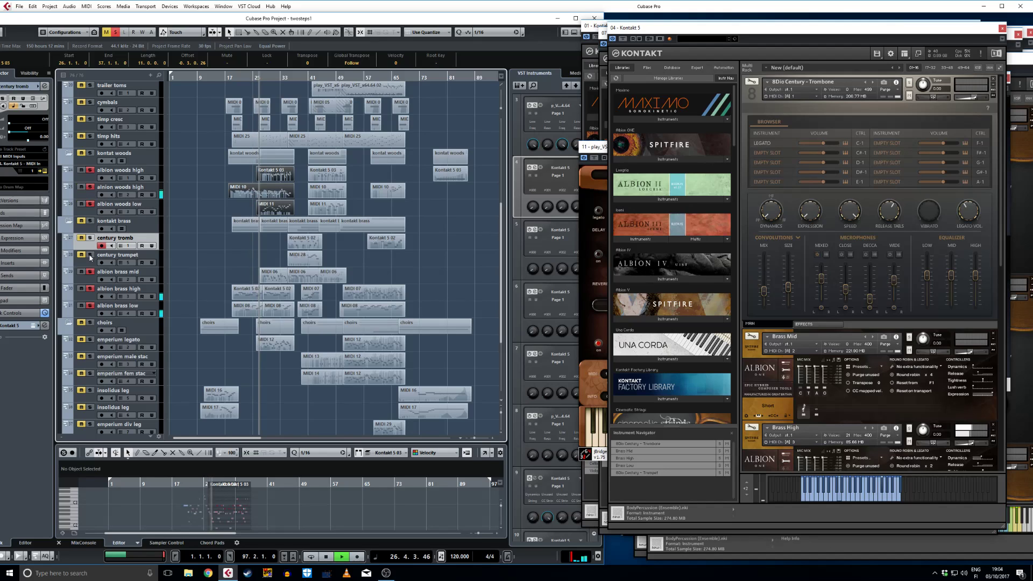
left_click(91, 238)
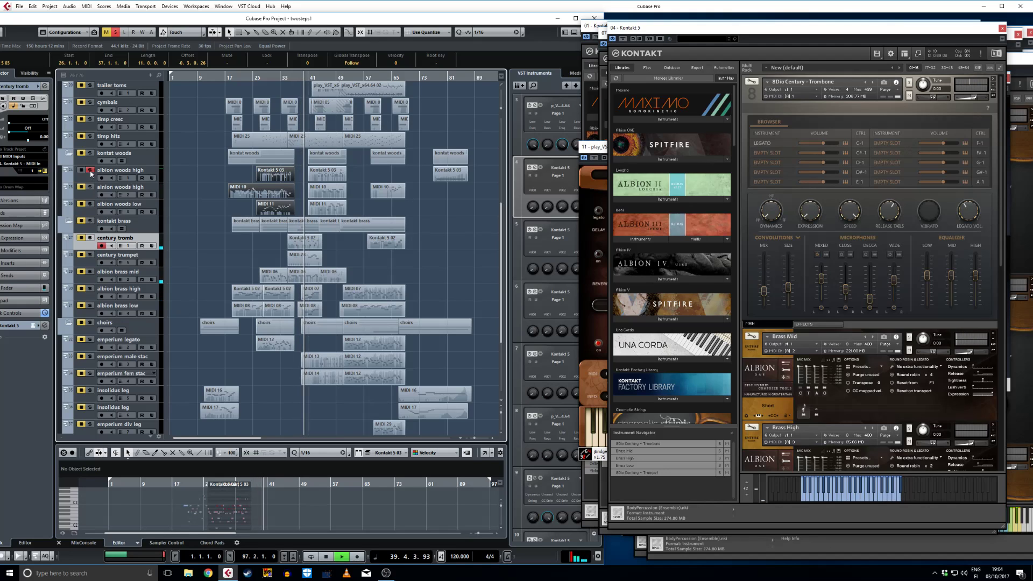
left_click(90, 238)
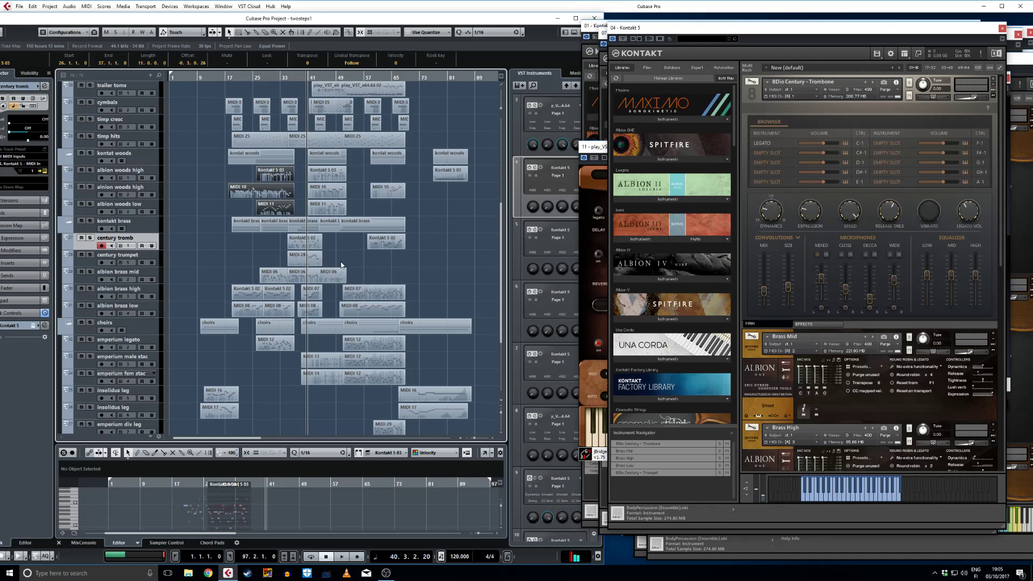
Select the emperium legato choir track and show its Emperium instruments in Kontakt.
scroll(341, 265, "down", 3)
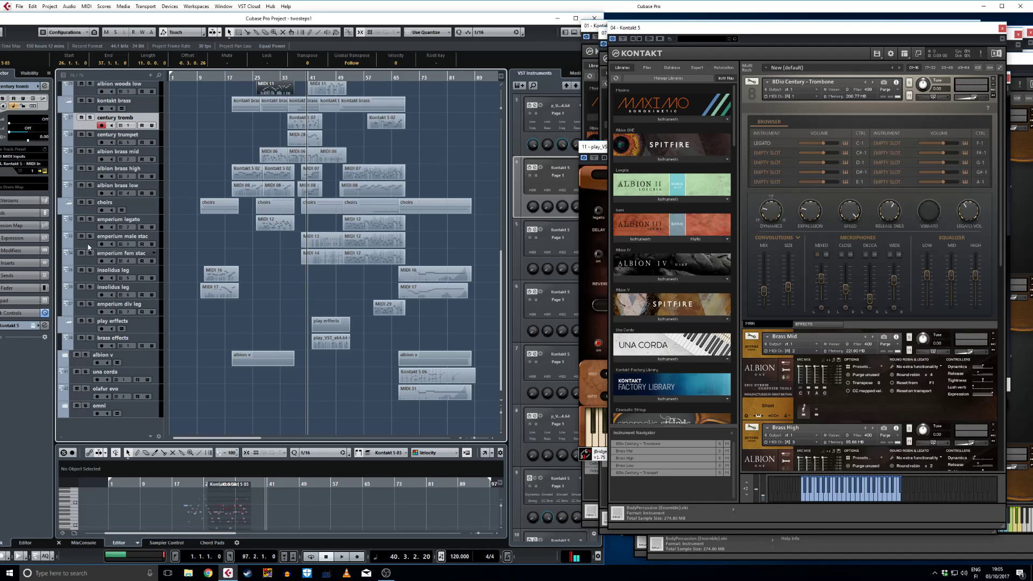
left_click(88, 246)
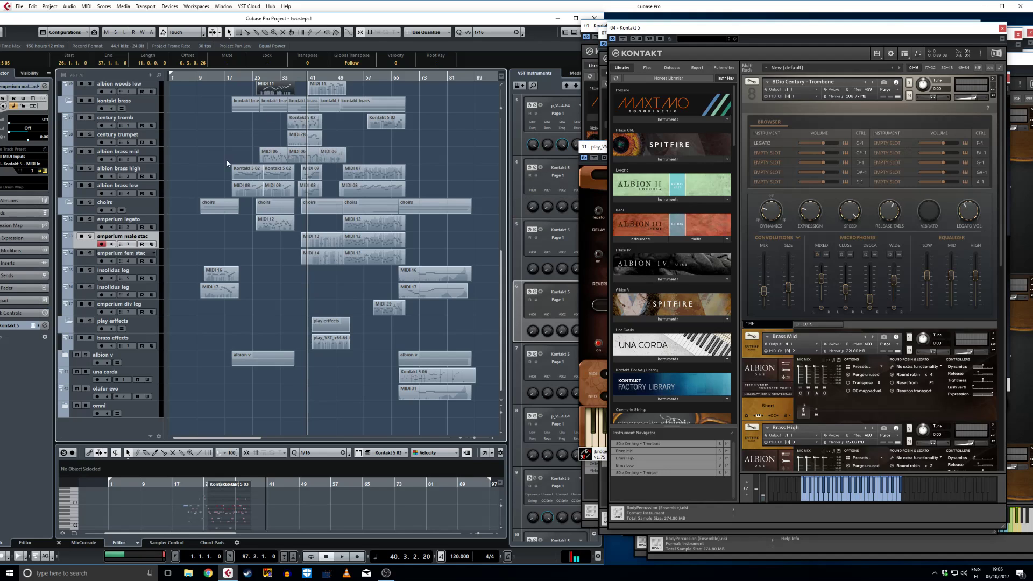
left_click(93, 231)
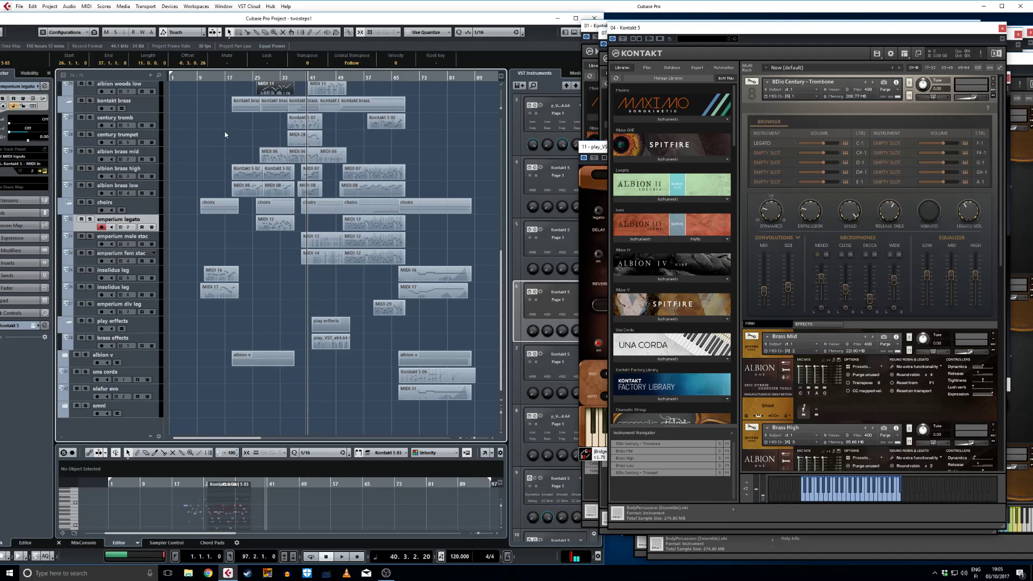
left_click(534, 292)
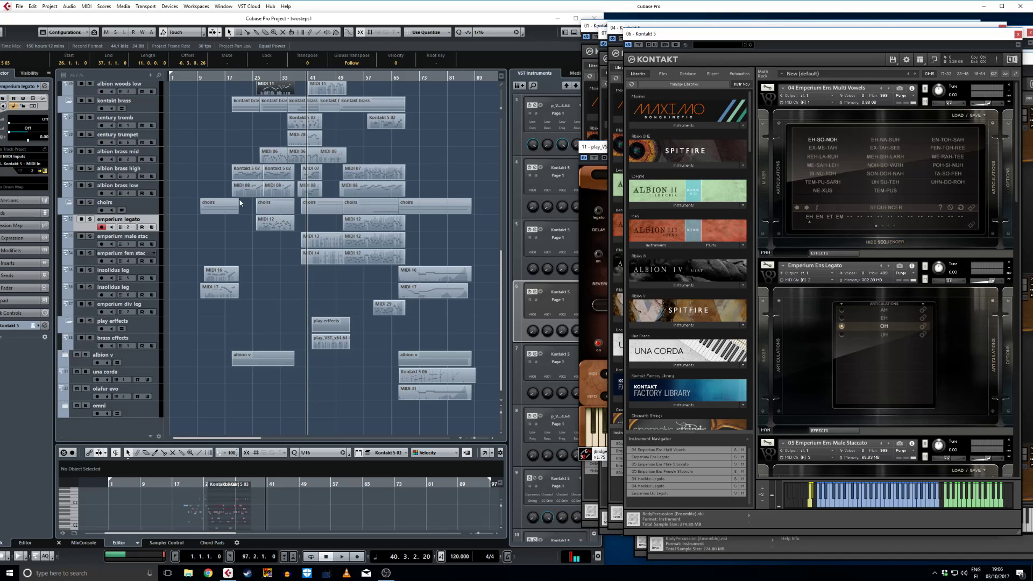
Solo the six choir tracks from emperium legato to emperium div leg, and play them from about bar 10.
left_click(90, 220)
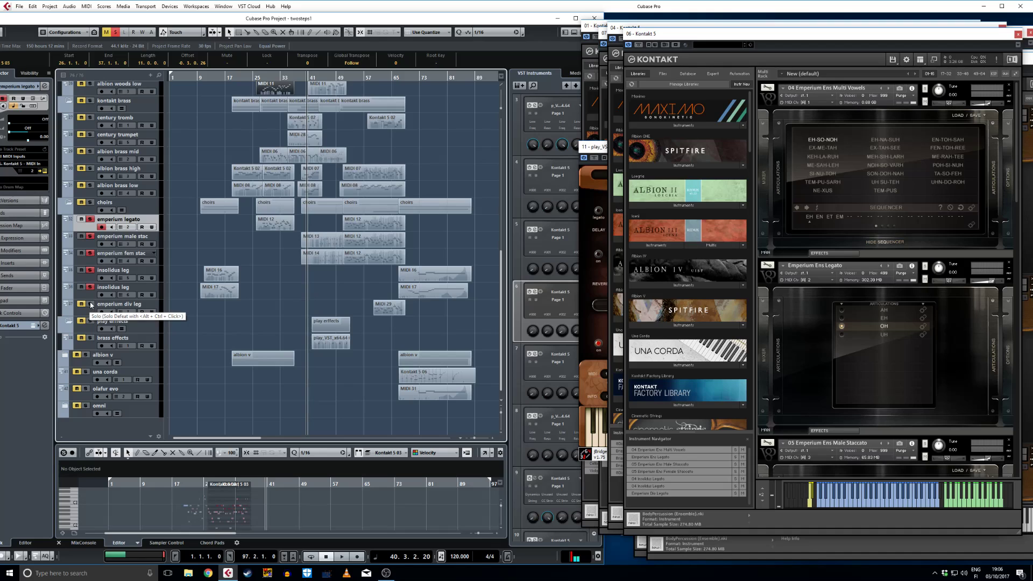
left_click(91, 304)
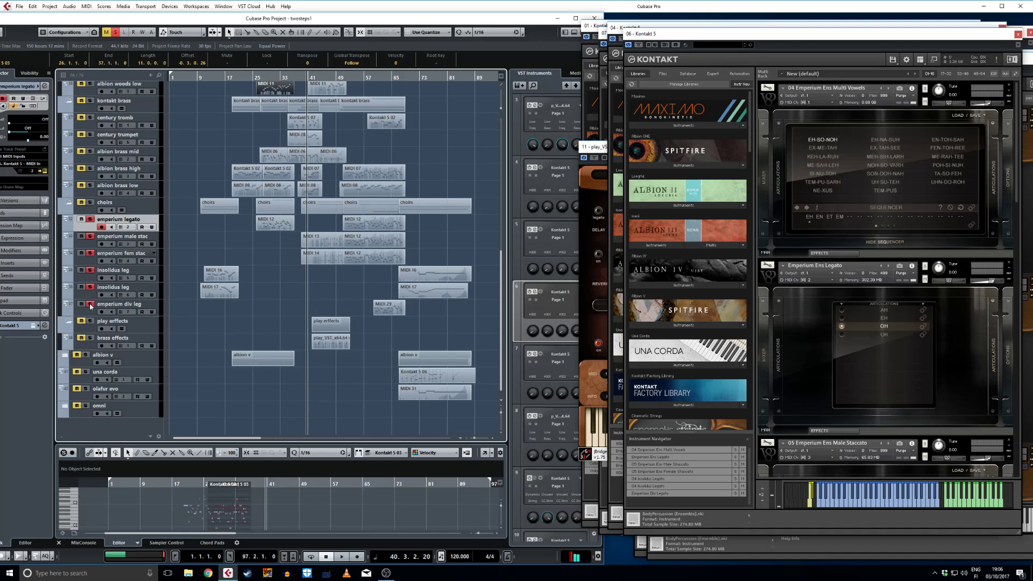
left_click(205, 77)
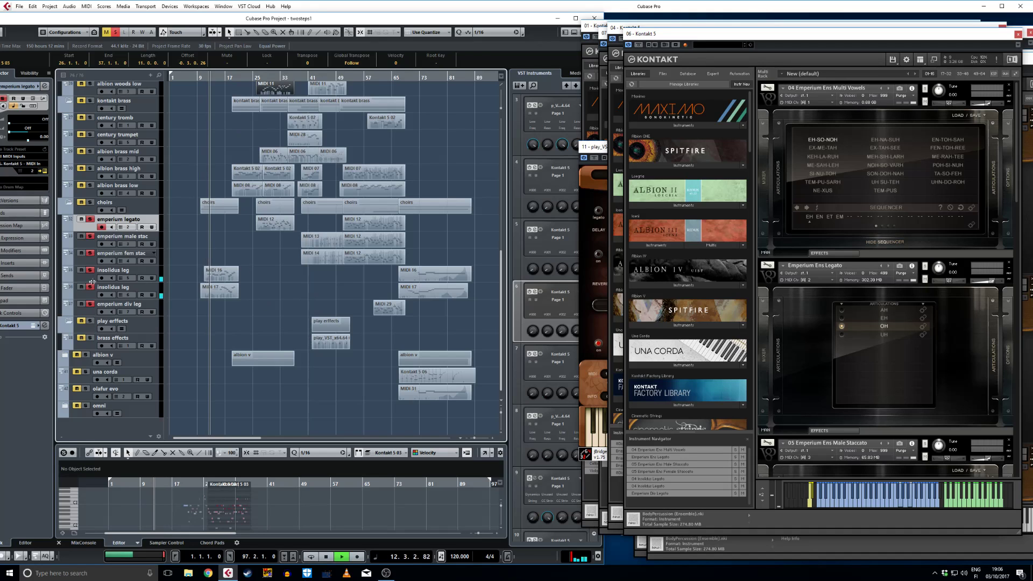
Find the two Insolidus Legato instruments in the Kontakt rack and switch both from their effects to their main page.
left_click_drag(1016, 187, 1029, 300)
scroll(903, 386, "down", 5)
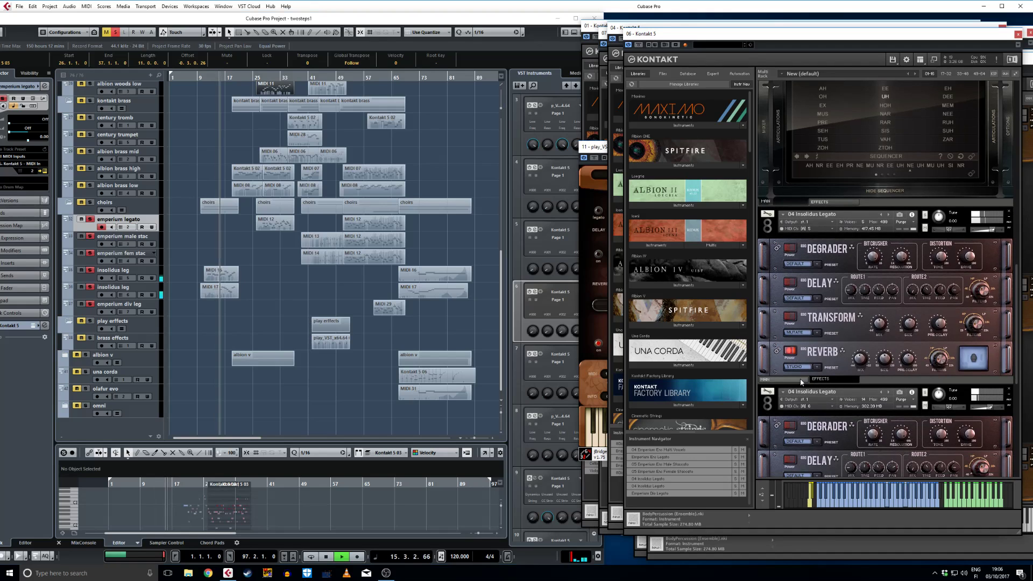
left_click(888, 382)
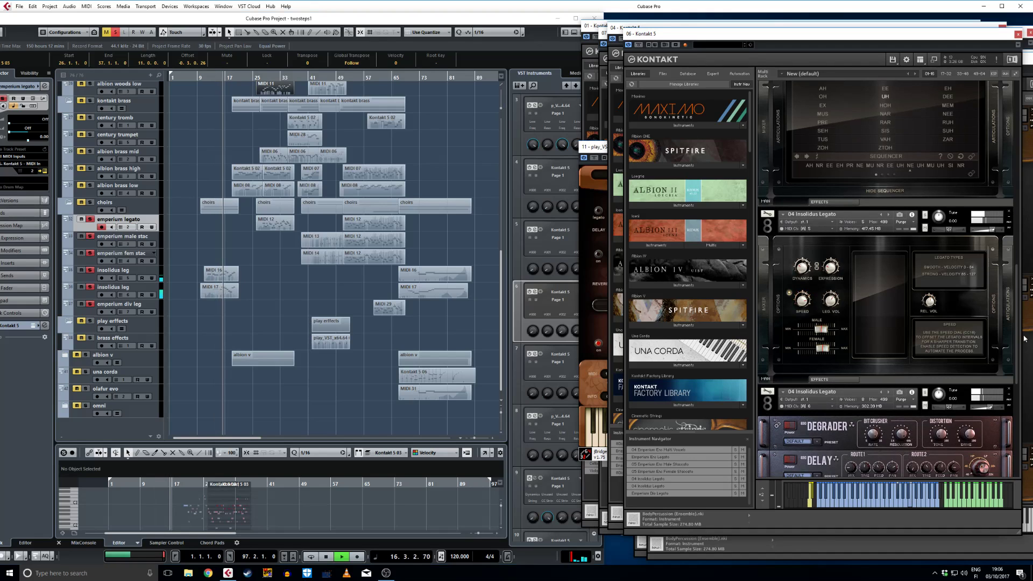
scroll(1018, 301, "down", 3)
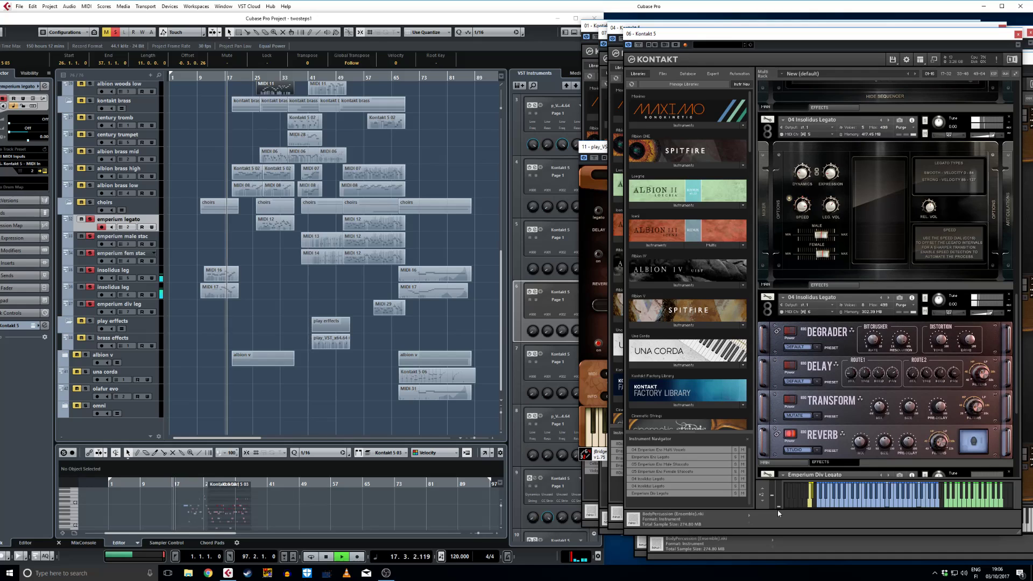
left_click(789, 463)
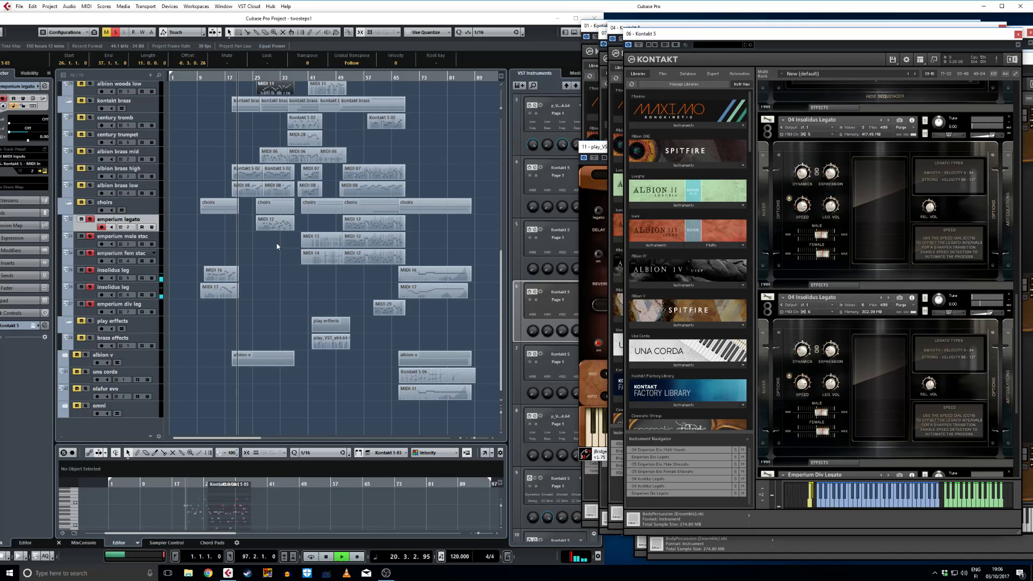
Play the soloed choirs from about bars 26 and 41, and show the Emperium male and female staccato instruments.
left_click(261, 76)
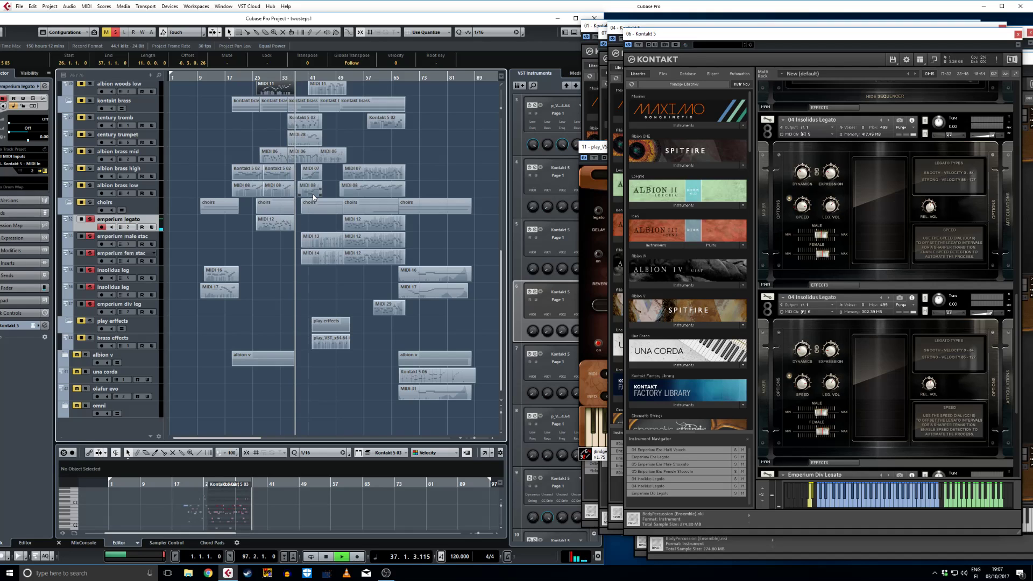
left_click(312, 77)
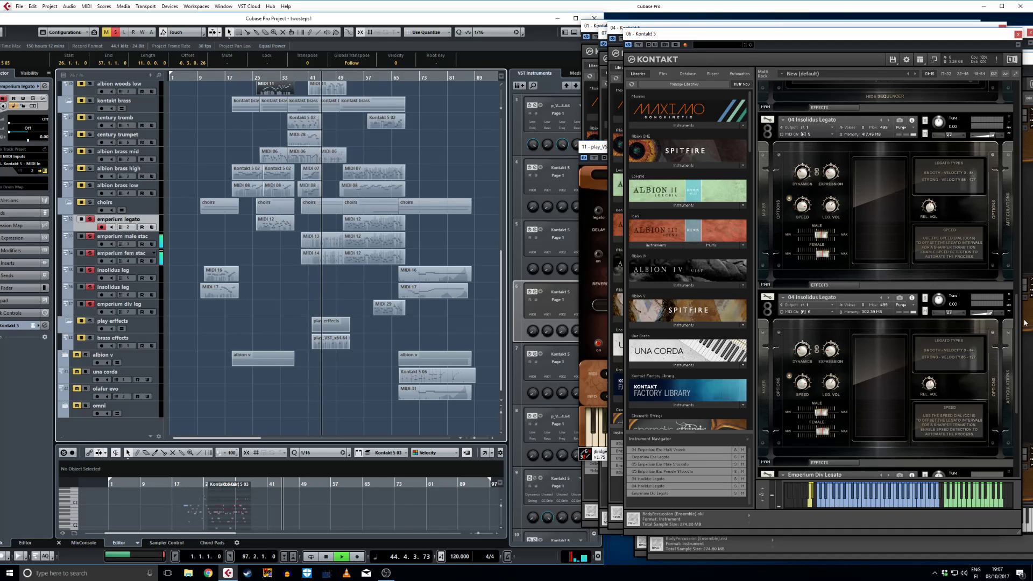
left_click_drag(1017, 321, 1021, 215)
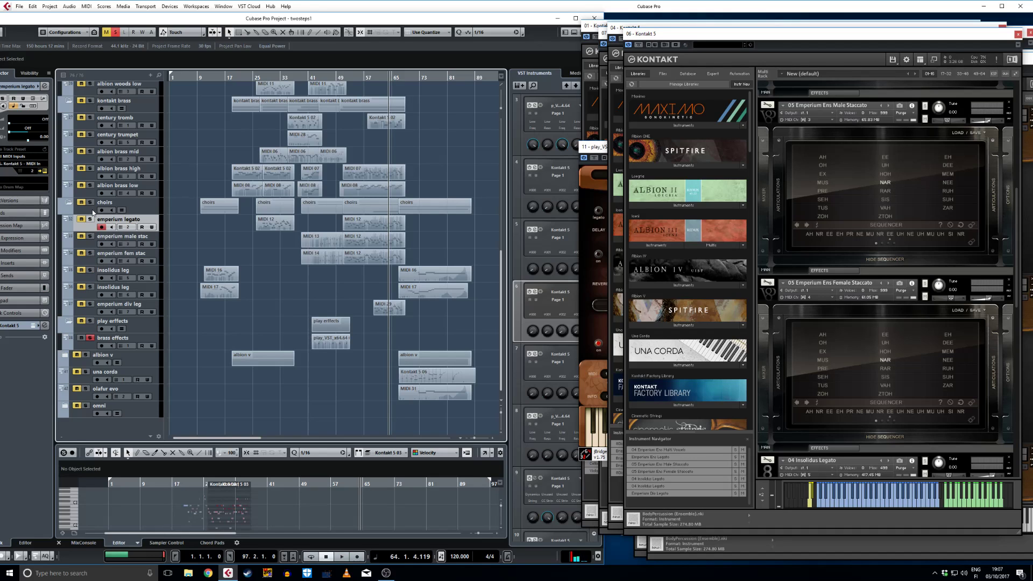
Play the soloed brass effects track from about bar 42, and replay it from about bar 41.
scroll(101, 206, "up", 5)
scroll(346, 242, "down", 5)
left_click_drag(340, 76, 317, 76)
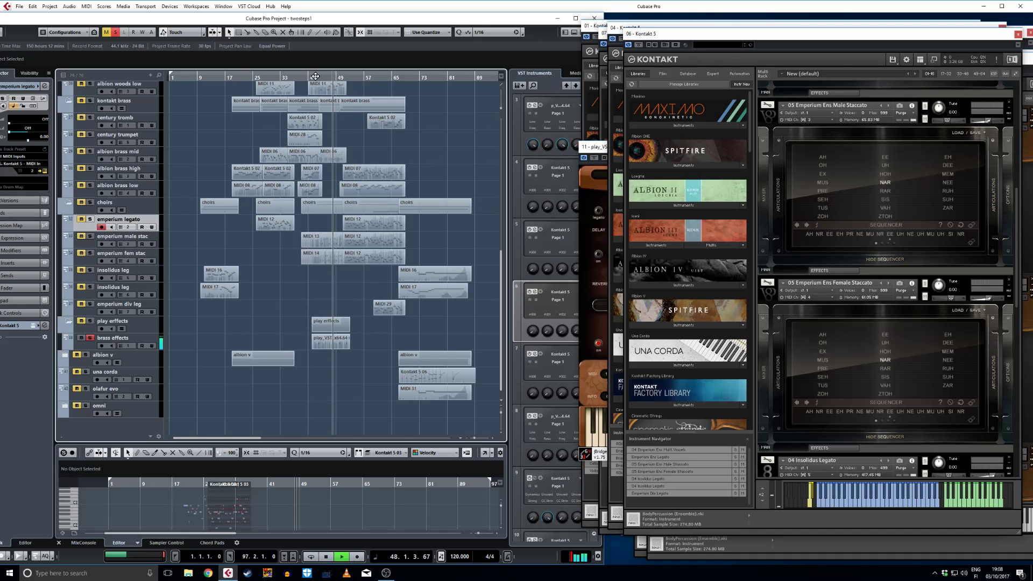
left_click_drag(320, 74, 312, 75)
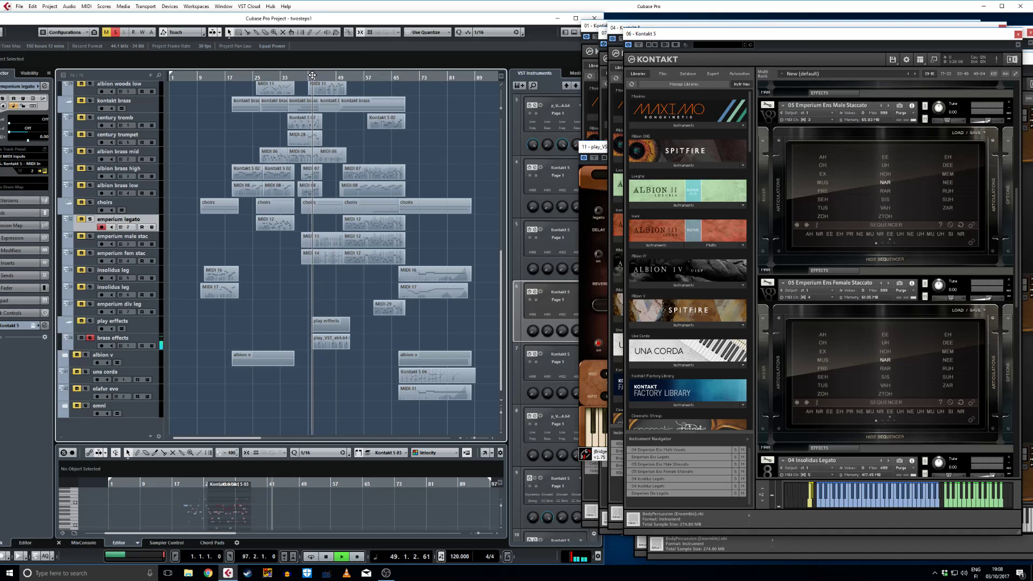
Unsolo the brass effects track, and play the una corda track soloed from about bar 67.
left_click(91, 338)
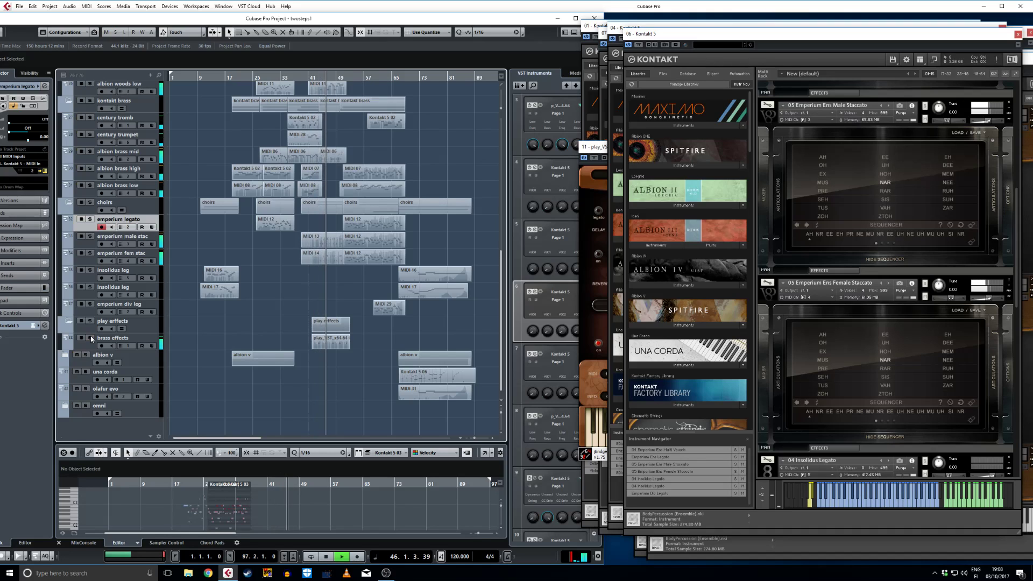
key("space")
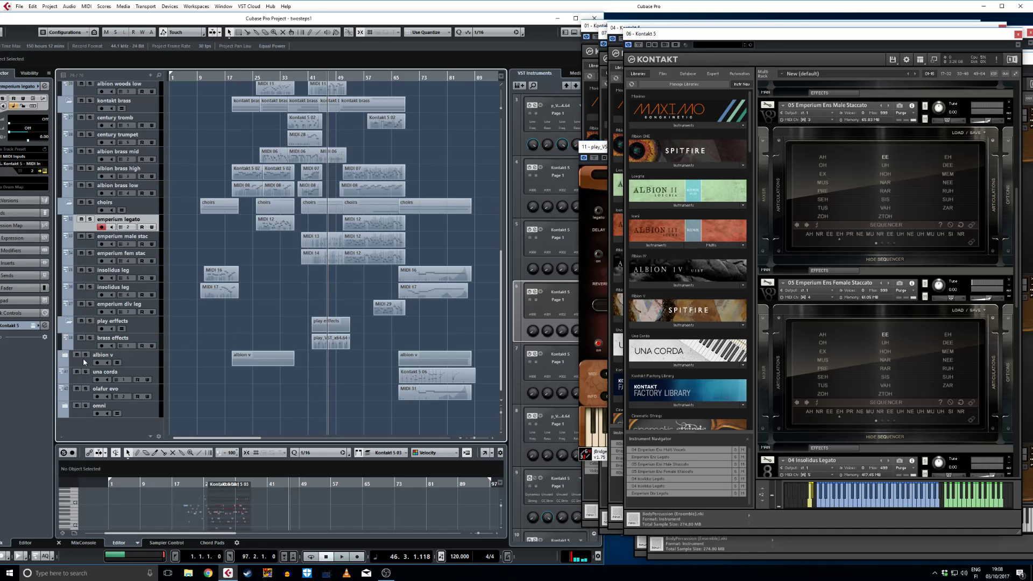
left_click(81, 382)
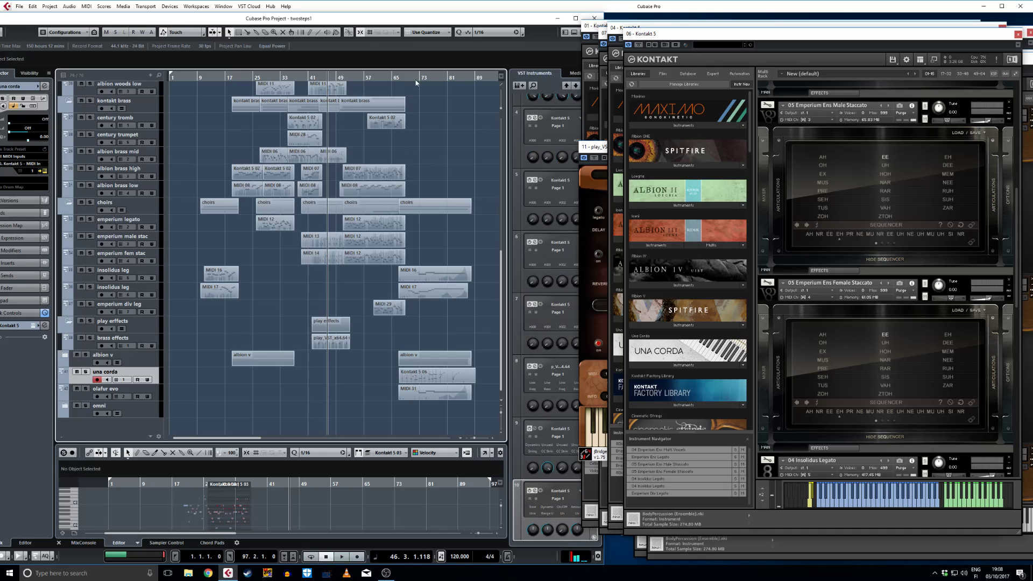
left_click_drag(424, 77, 401, 79)
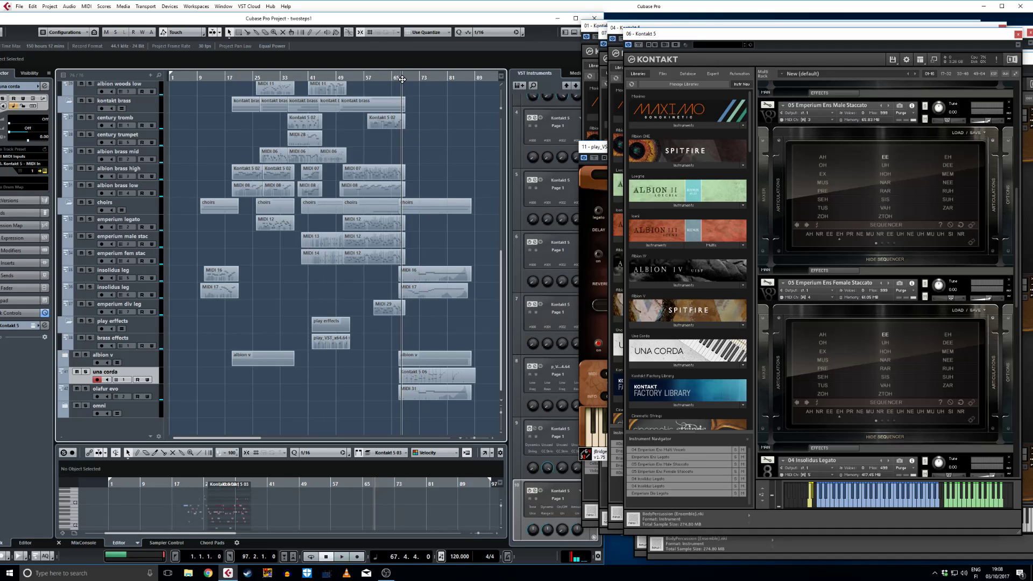
key("space")
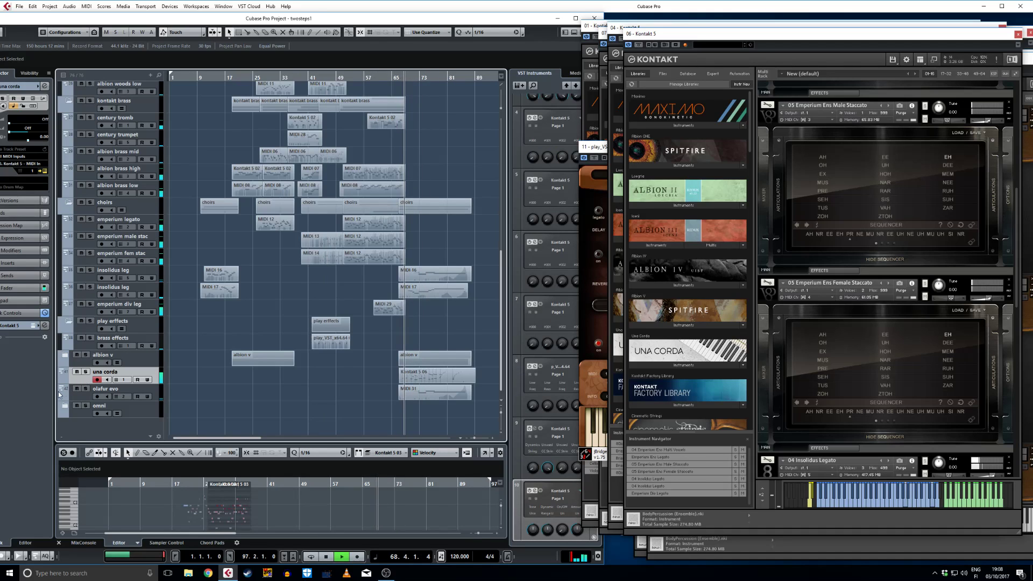
left_click(86, 371)
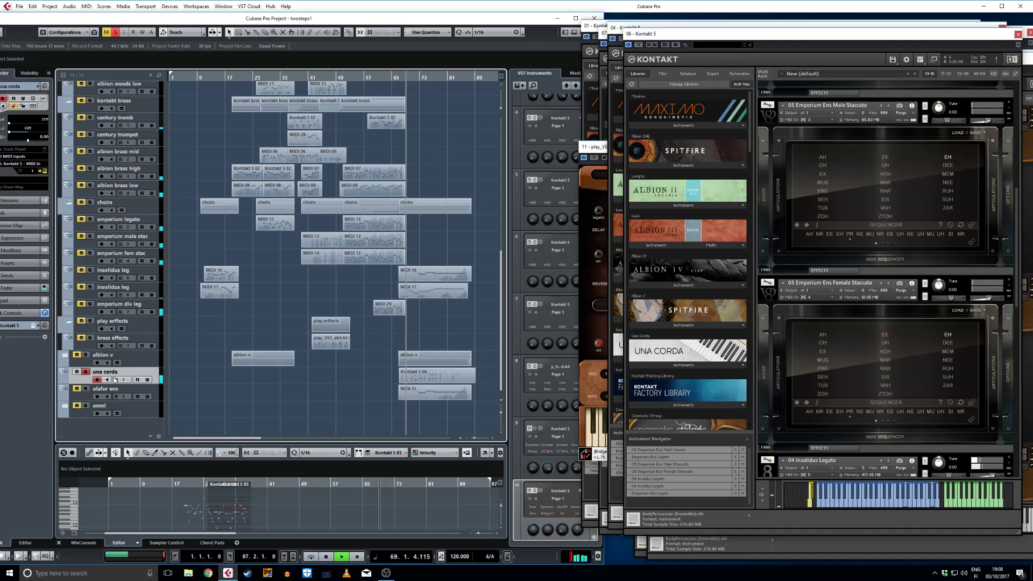
Solo the olafur evo track alongside una corda, toggle una corda's solo while listening, and stop playback at about bar 81.
left_click(86, 389)
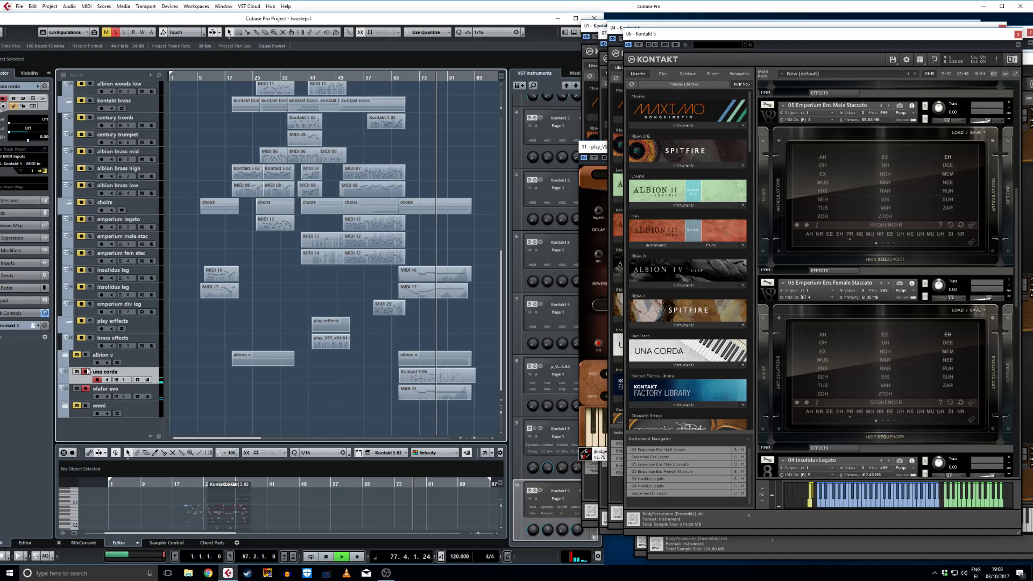
left_click(86, 372)
left_click(86, 372)
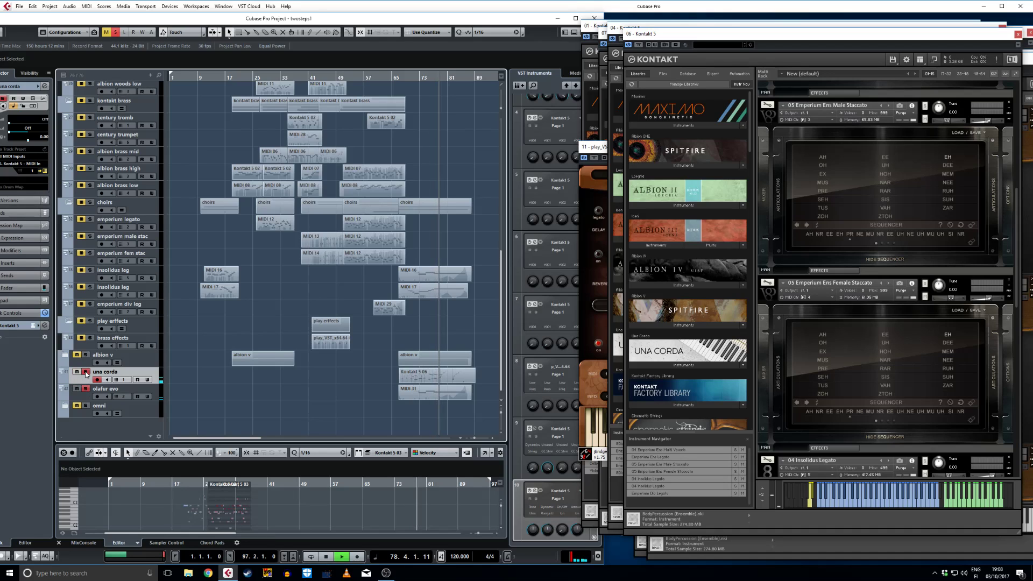
scroll(283, 305, "up", 10)
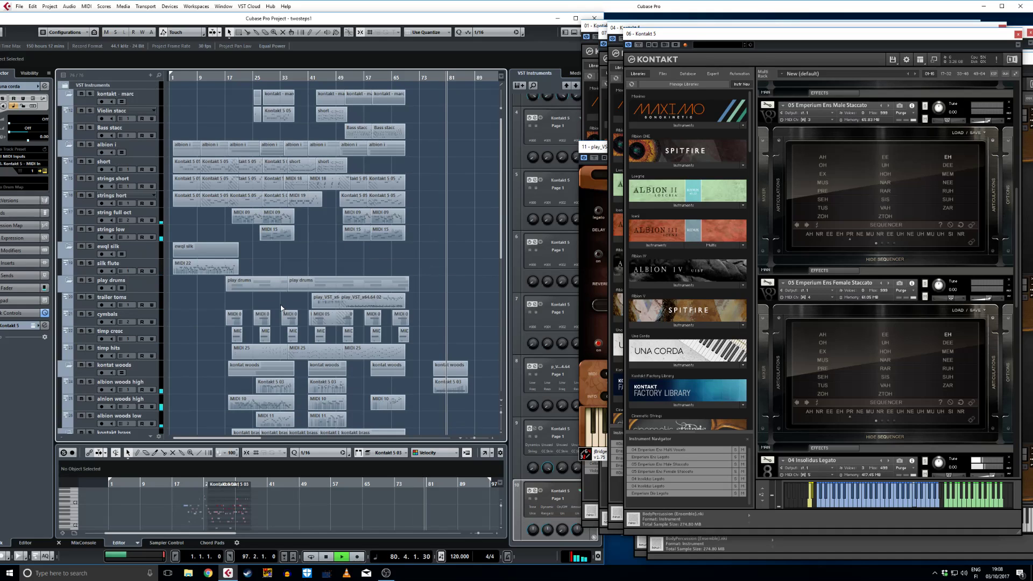
key("space")
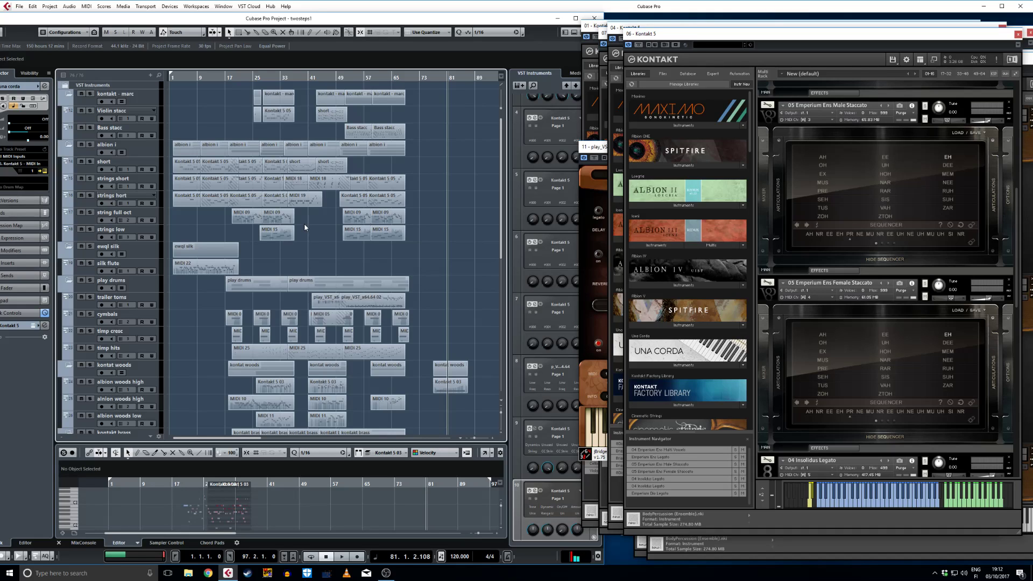
Switch to the OBS recording window.
left_click(385, 573)
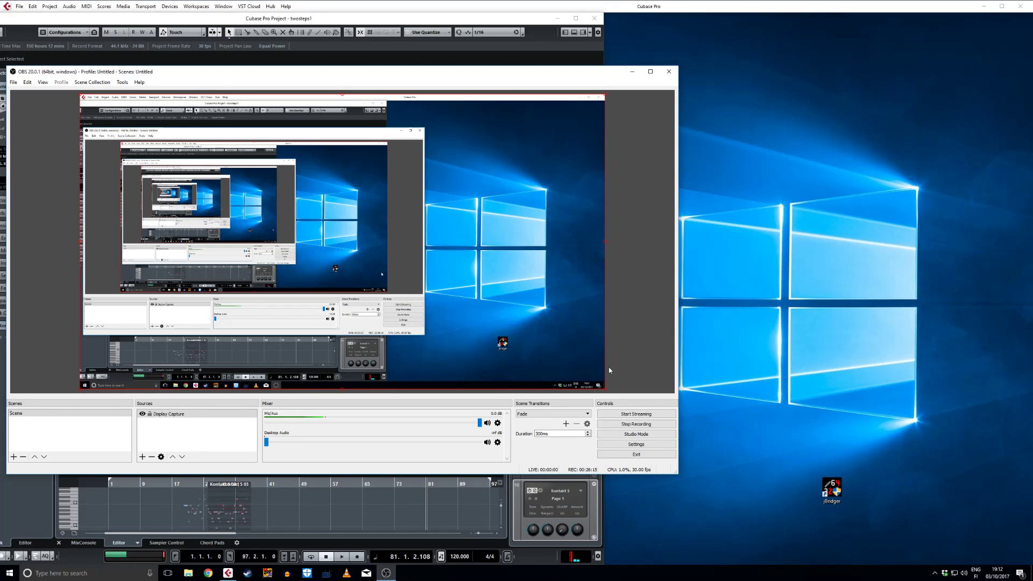